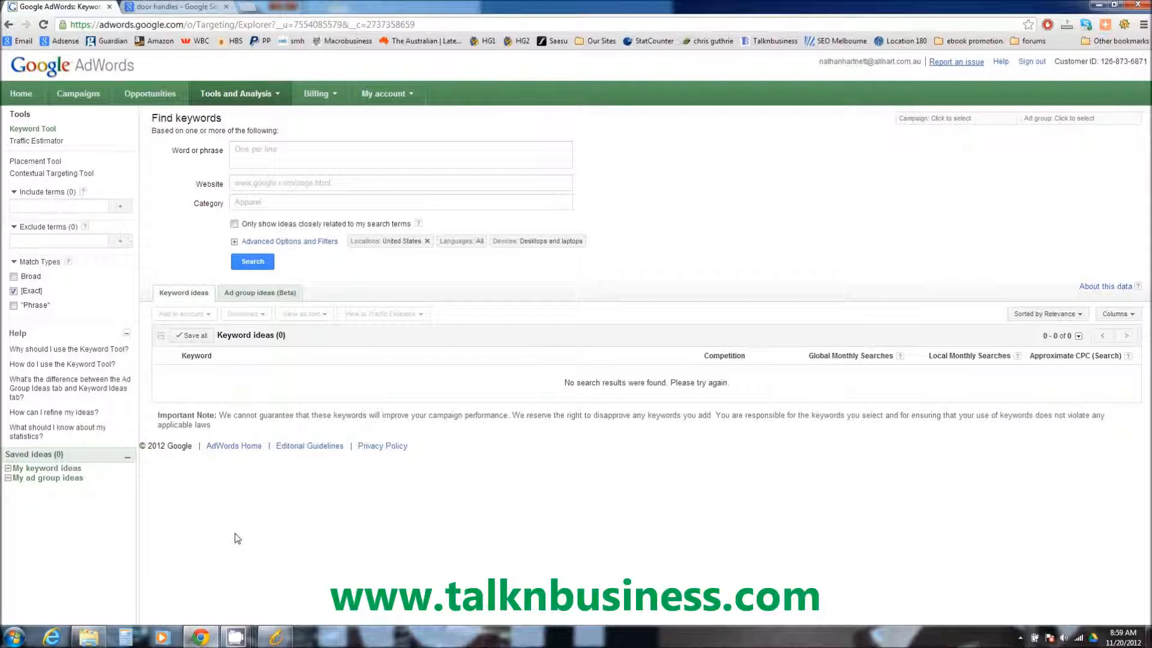
Switch to Long Tail Platinum, open the language and country settings of Campaign 1, and save the campaign.
{"action": "left_click", "coordinate": [276, 638]}
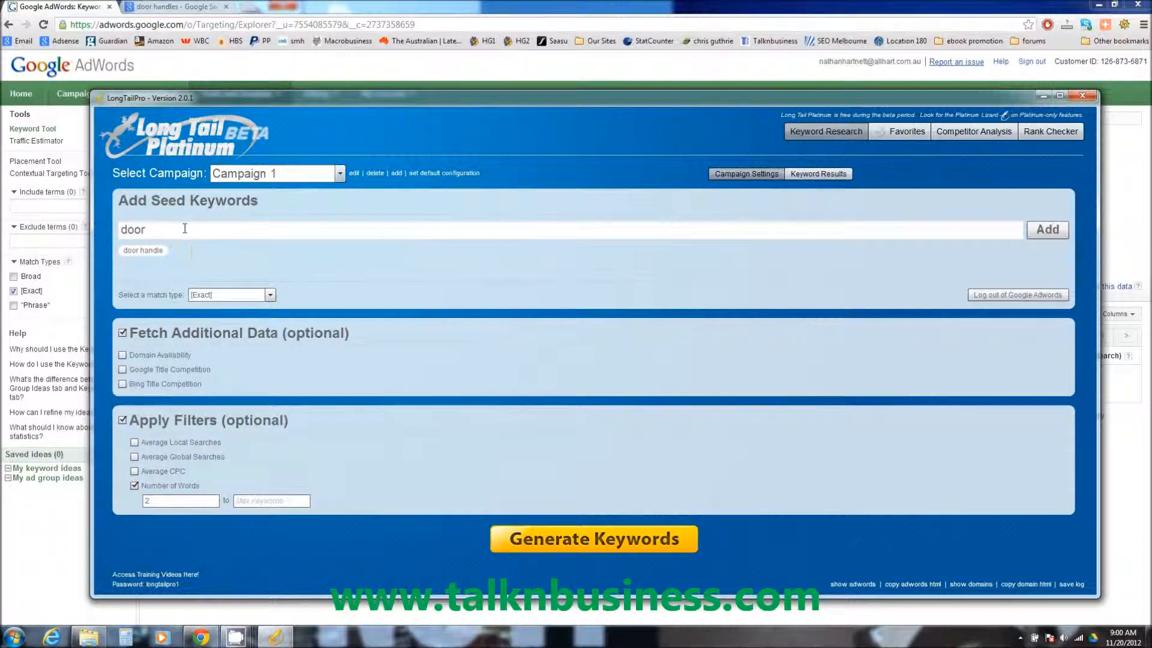
{"action": "left_click", "coordinate": [354, 173]}
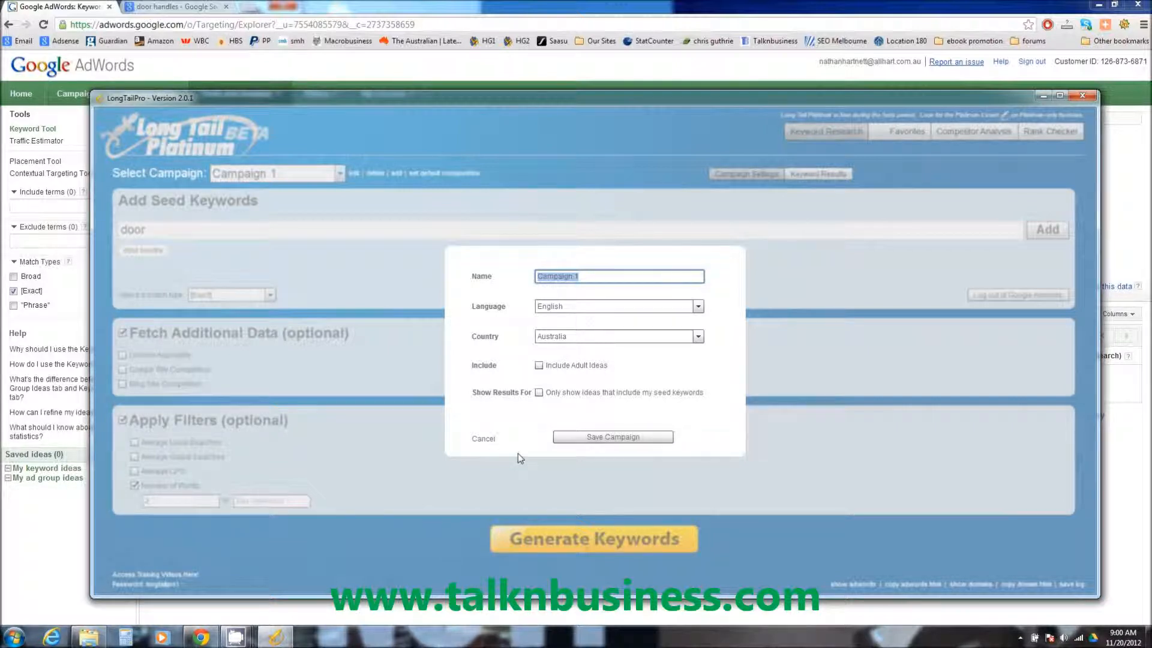
{"action": "left_click", "coordinate": [578, 446]}
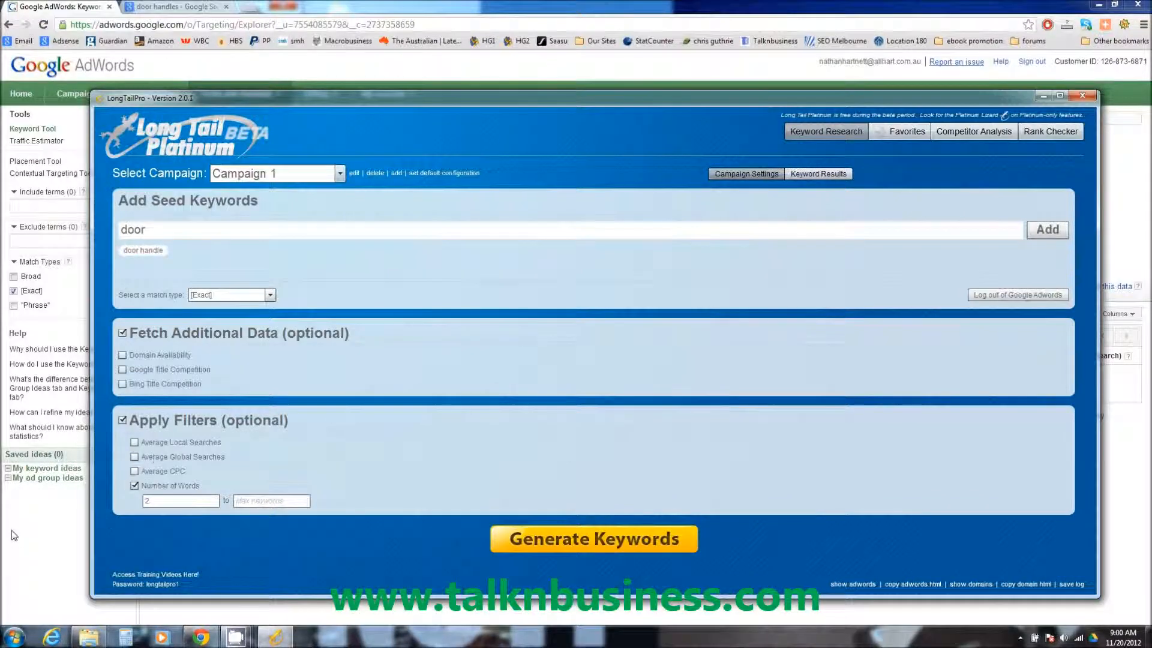
Switch to the Google AdWords Keyword Tool and set the search location to Australia.
{"action": "left_click", "coordinate": [6, 525]}
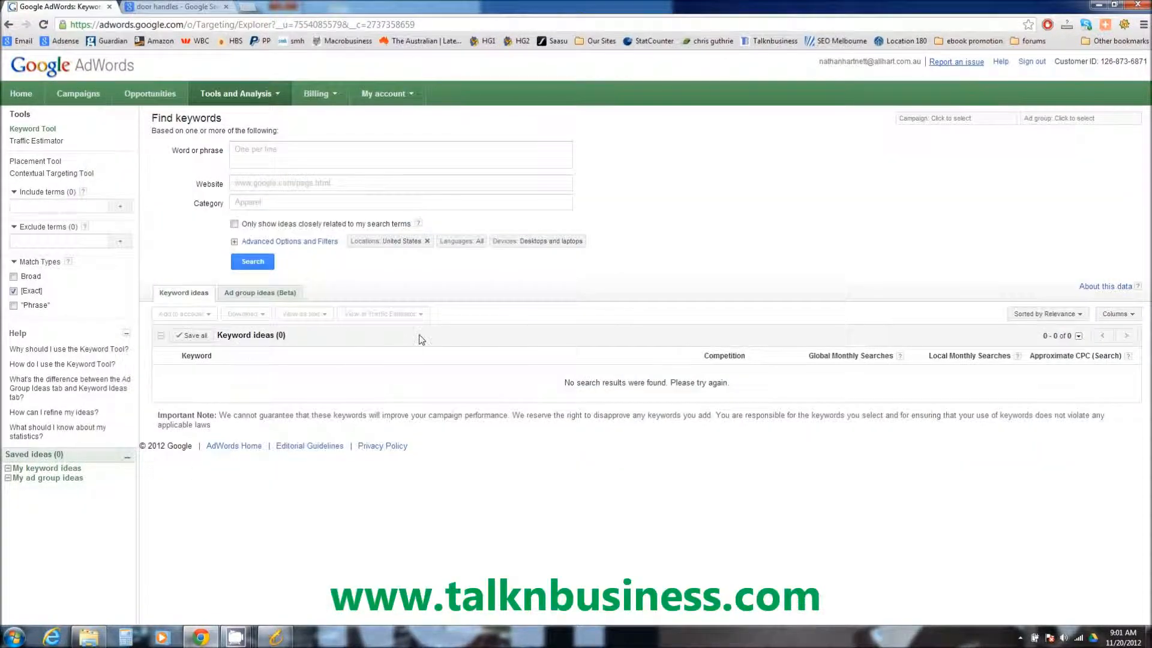
{"action": "left_click", "coordinate": [388, 241]}
{"action": "left_click_drag", "start_coordinate": [506, 273], "coordinate": [506, 282]}
{"action": "scroll", "coordinate": [390, 288], "scroll_direction": "up", "scroll_amount": 5}
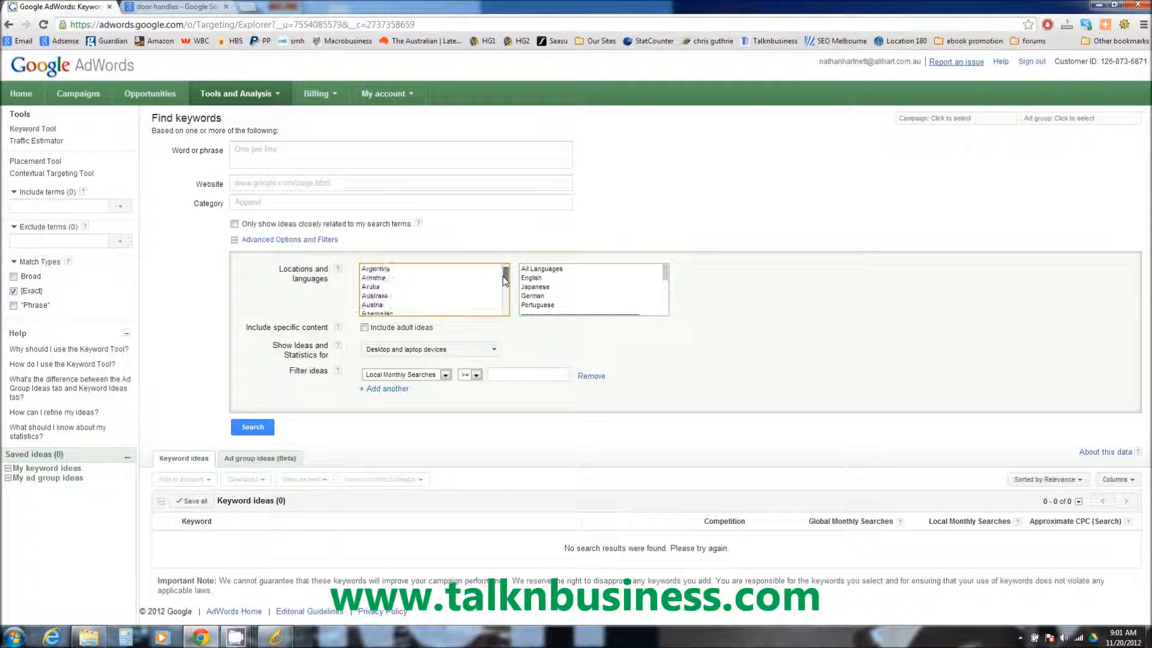
{"action": "left_click", "coordinate": [389, 297]}
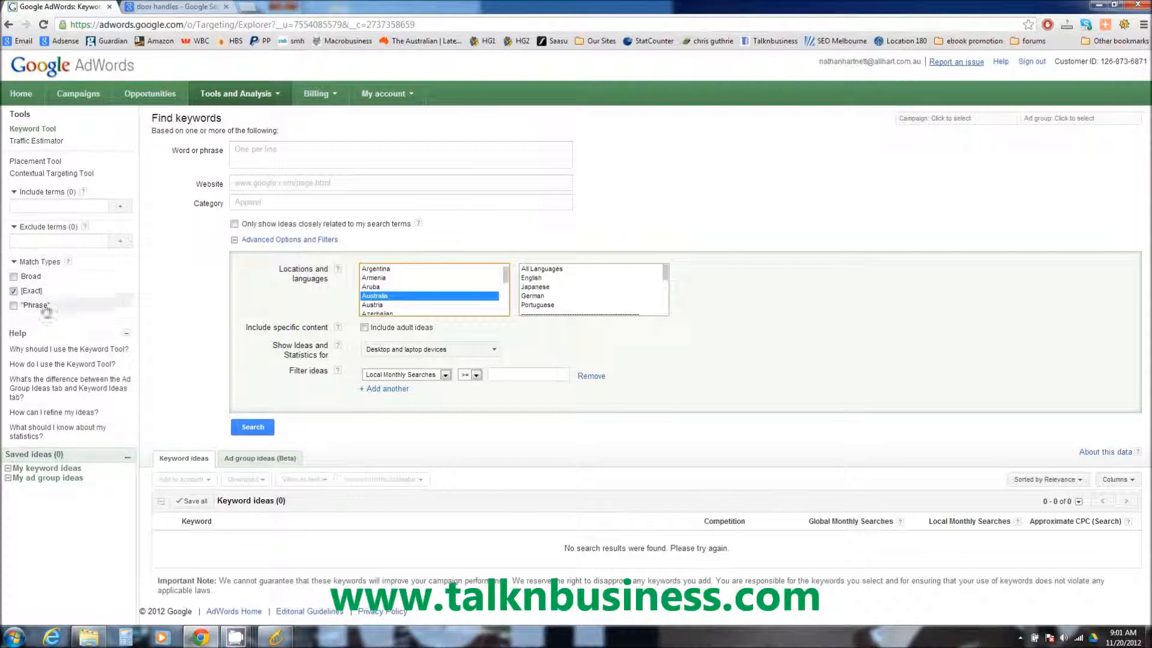
{"action": "left_click", "coordinate": [293, 152]}
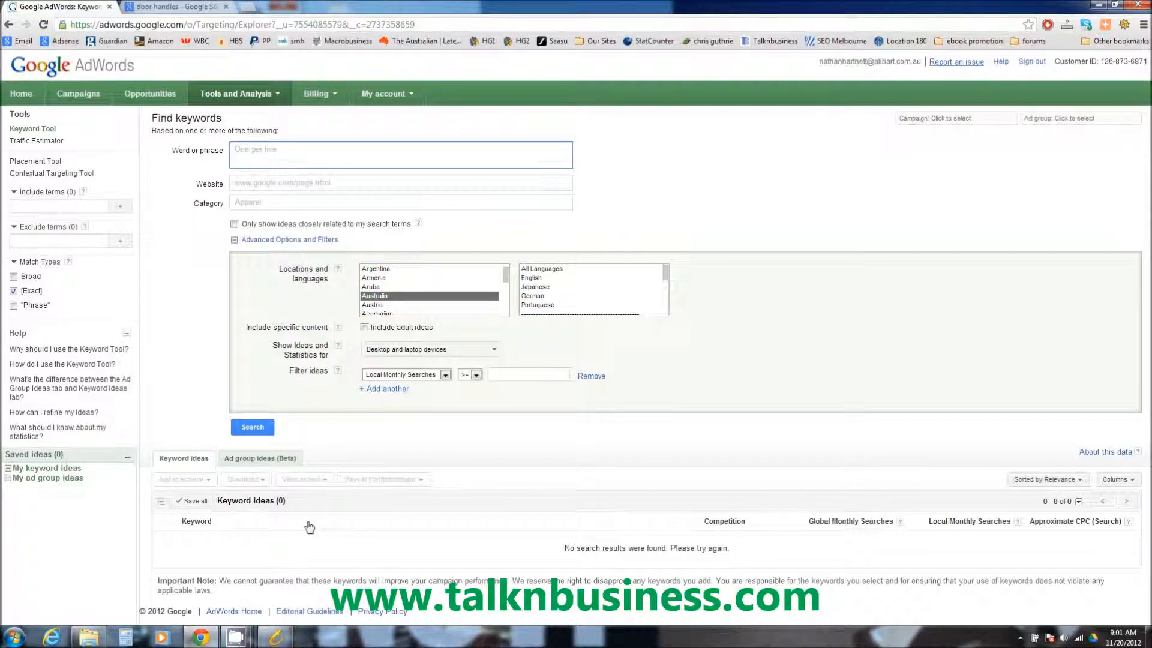
Switch to Long Tail Platinum, clear the unfinished seed keyword entry, and remove the existing seed keyword "door handle".
{"action": "left_click", "coordinate": [276, 637]}
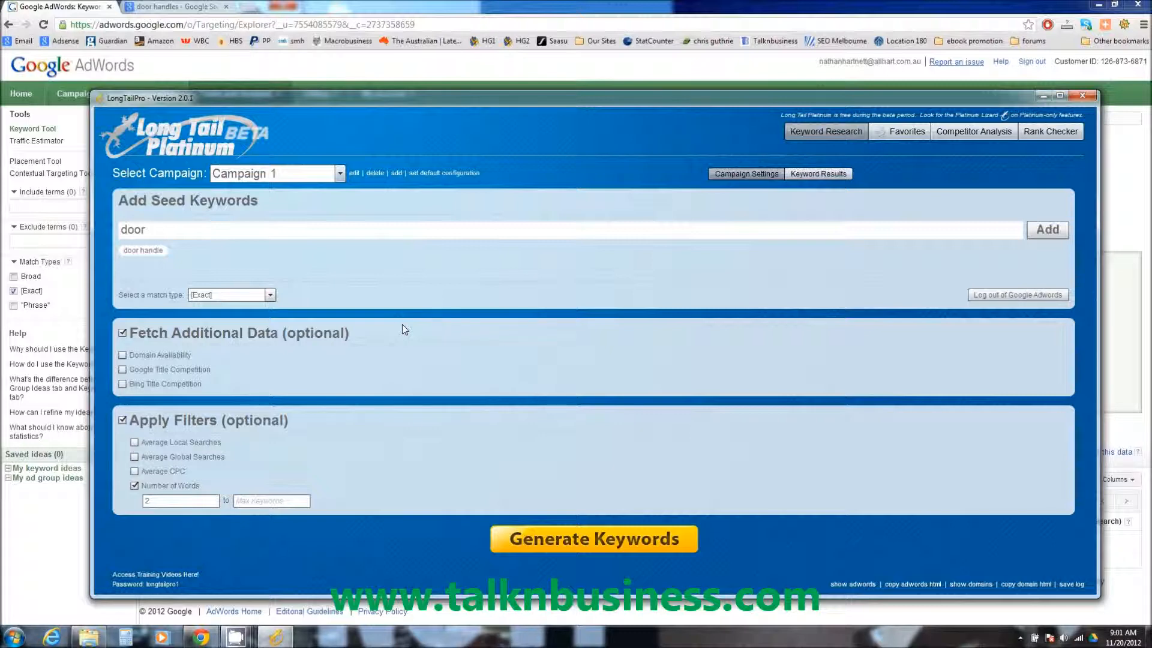
{"action": "left_click_drag", "start_coordinate": [231, 100], "coordinate": [279, 123]}
{"action": "left_click_drag", "start_coordinate": [198, 252], "coordinate": [162, 250]}
{"action": "key", "text": "BackSpace"}
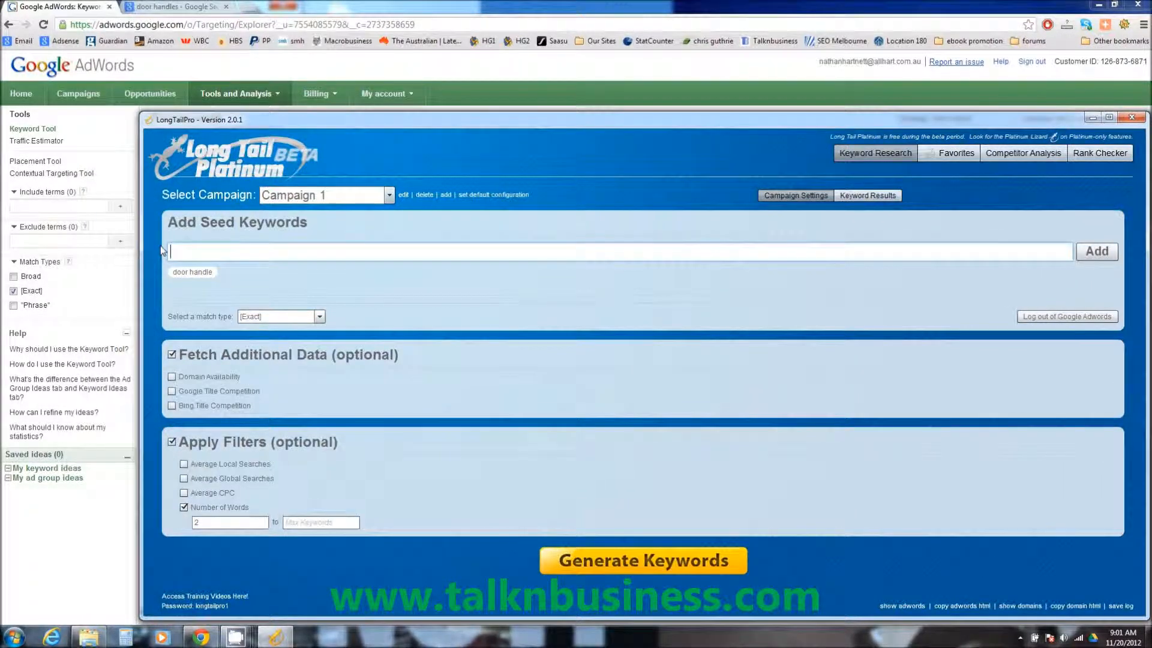
{"action": "left_click", "coordinate": [219, 273]}
Add the seed keywords "door handle", "door handles" and "door knobs" to Campaign 1.
{"action": "left_click", "coordinate": [235, 251]}
{"action": "type", "text": "door "}
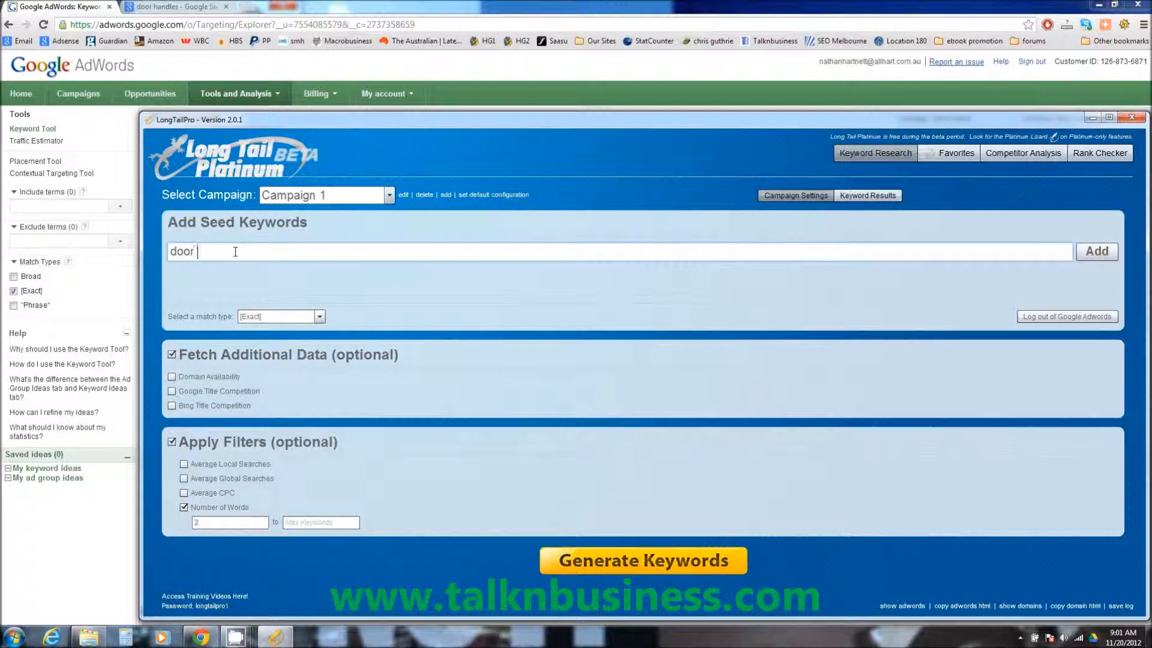
{"action": "type", "text": "handle"}
{"action": "key", "text": "Return"}
{"action": "type", "text": "door handles"}
{"action": "key", "text": "Return"}
{"action": "type", "text": "doo"}
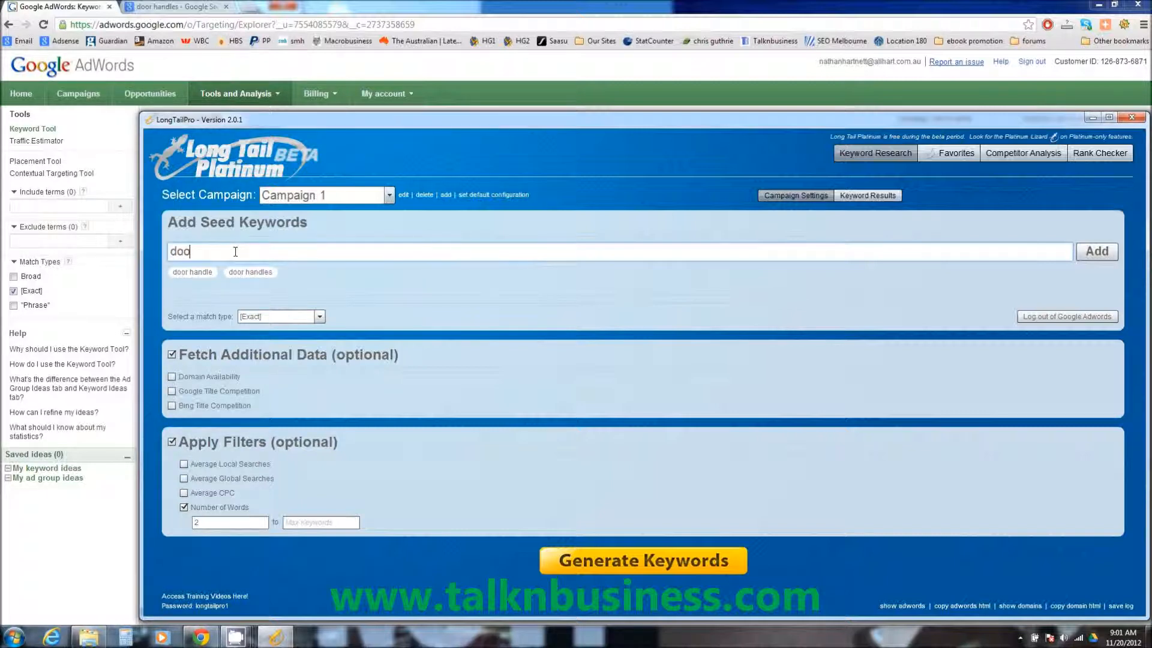
{"action": "type", "text": "r knobs"}
{"action": "key", "text": "Return"}
Add the seed keywords "cupboard door handles" and "how to install door handles".
{"action": "type", "text": "cupboard"}
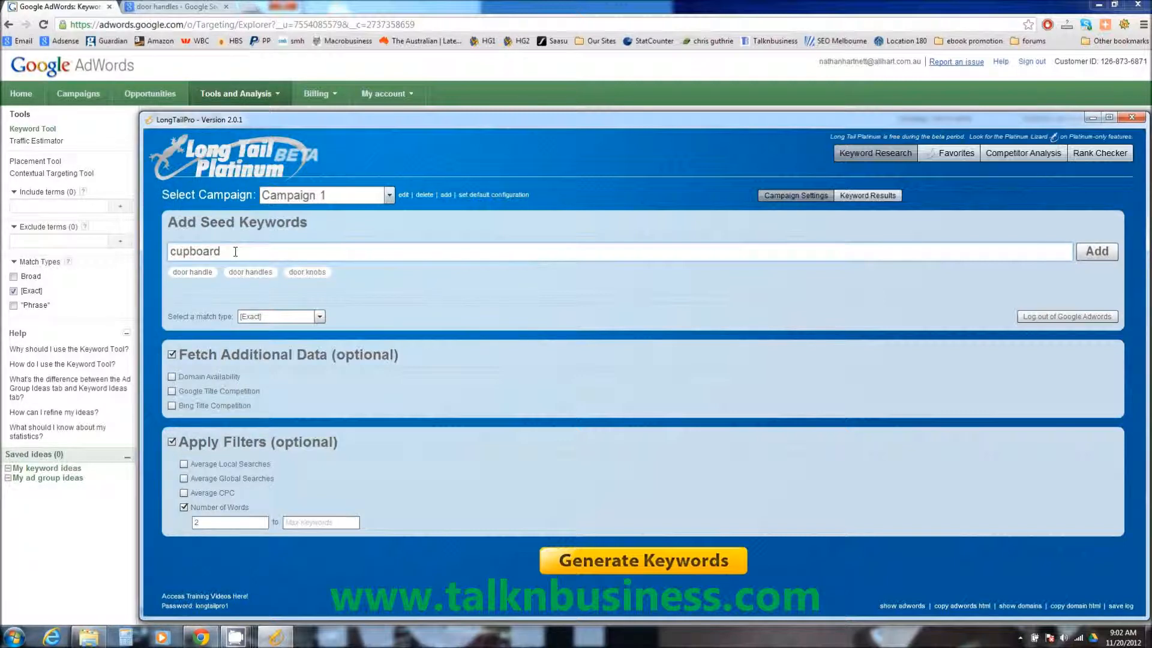
{"action": "type", "text": " door handles"}
{"action": "key", "text": "Return"}
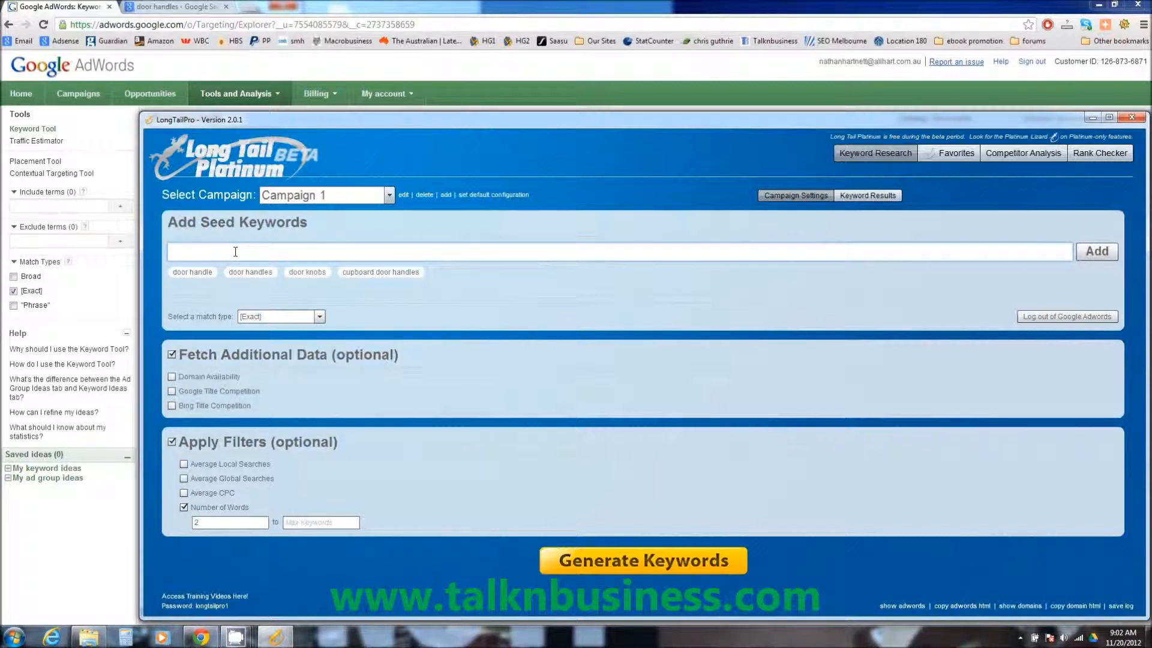
{"action": "type", "text": "how to"}
{"action": "type", "text": "install door handles"}
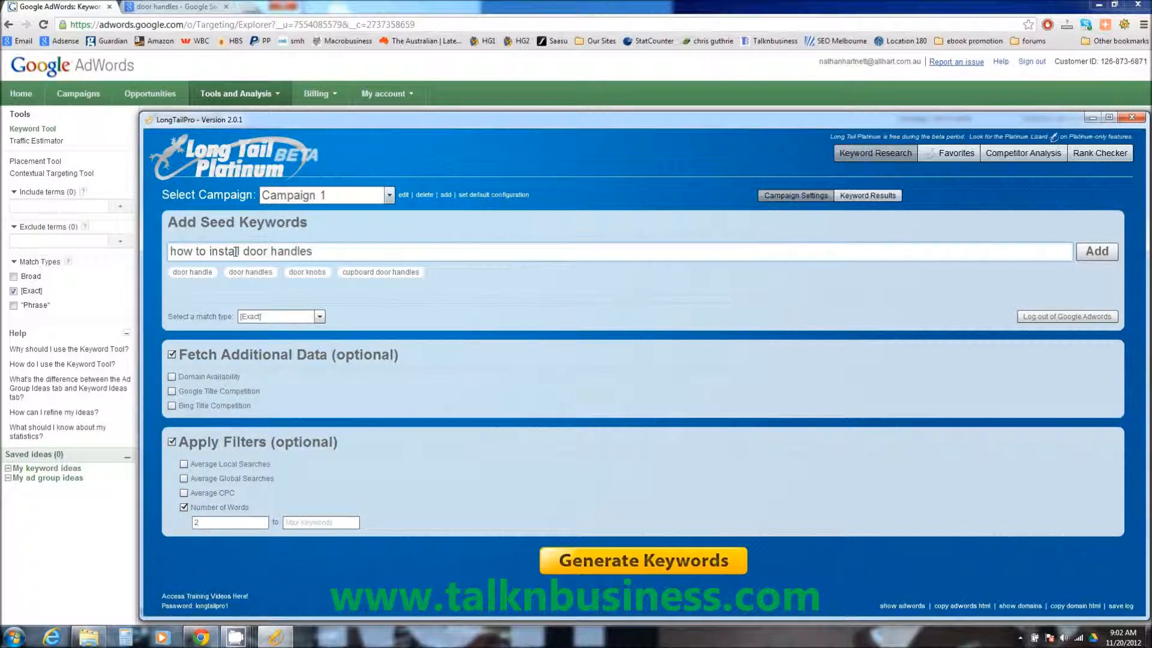
{"action": "key", "text": "Return"}
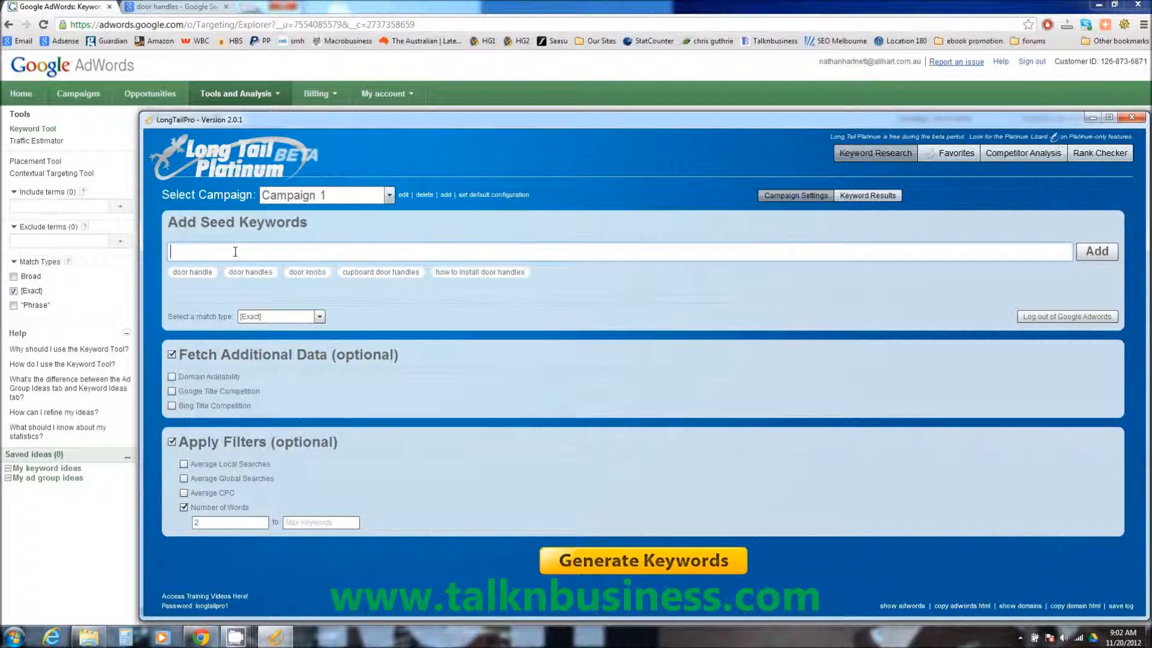
Switch to the AdWords Keyword Tool and enter "door" and "door handles" as search phrases on separate lines.
{"action": "left_click", "coordinate": [83, 539]}
{"action": "left_click", "coordinate": [281, 157]}
{"action": "type", "text": "door"}
{"action": "key", "text": "Return"}
{"action": "type", "text": "door handles"}
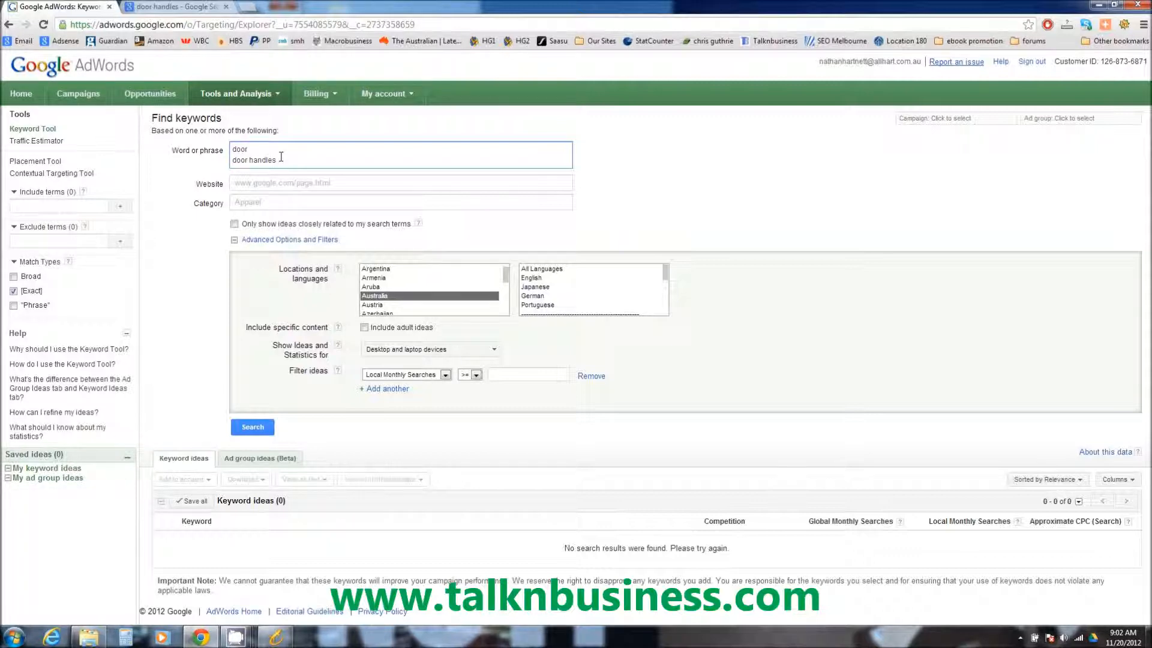
{"action": "key", "text": "Return"}
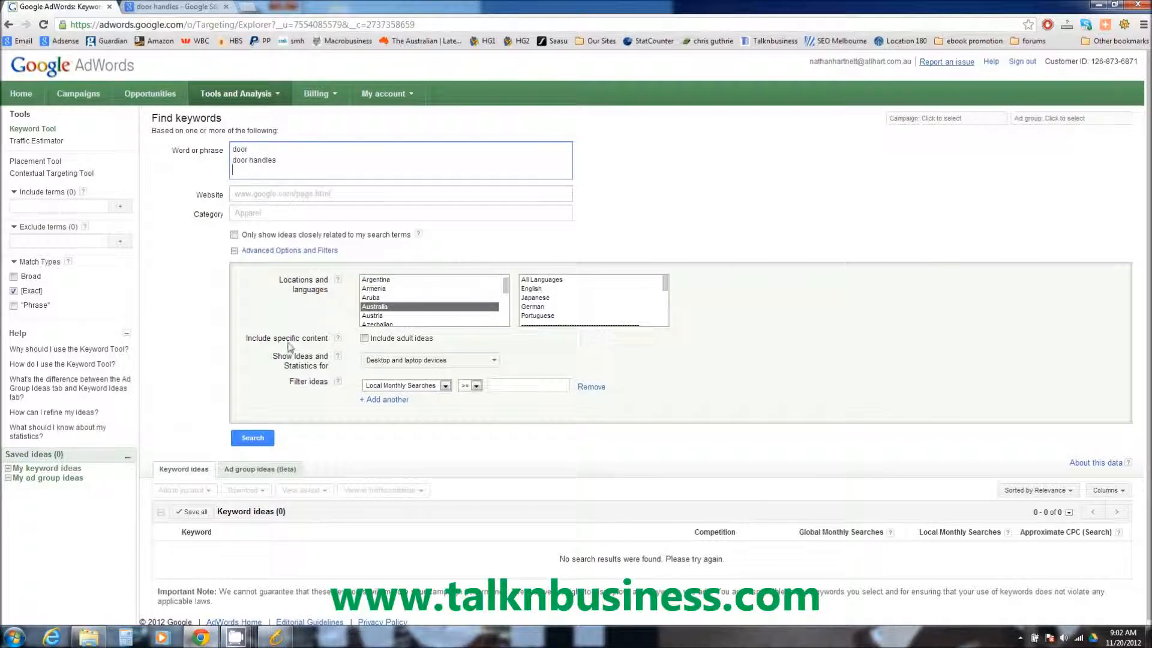
Reduce the AdWords search phrases to the single phrase "door handles".
{"action": "left_click", "coordinate": [276, 638]}
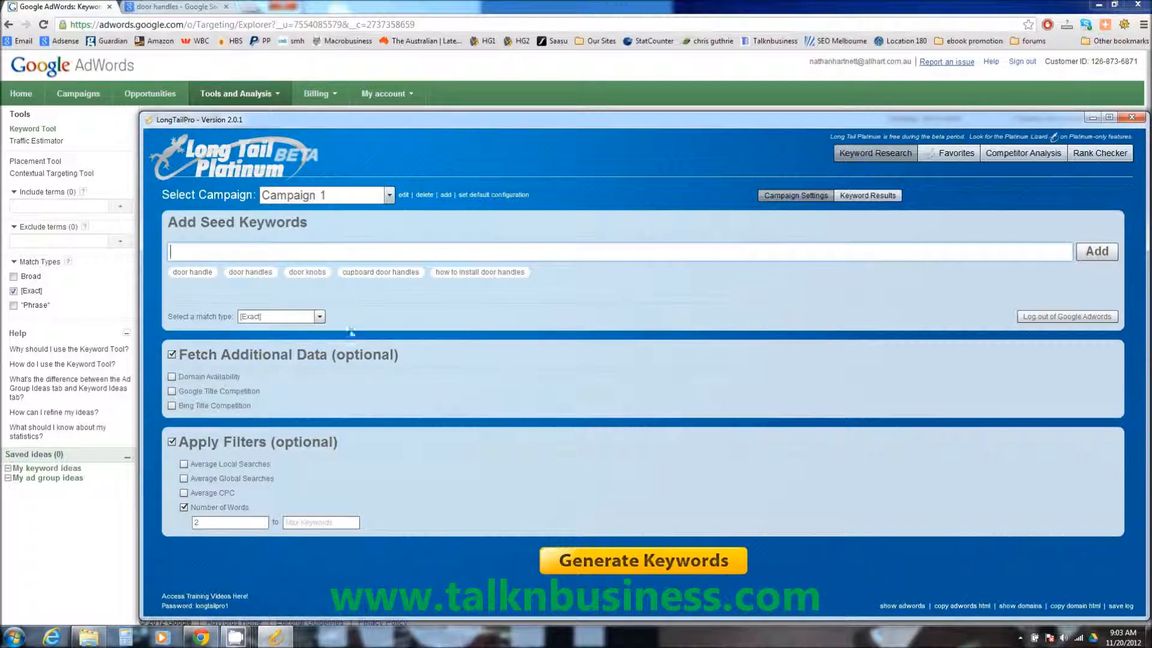
{"action": "left_click", "coordinate": [85, 550]}
{"action": "left_click_drag", "start_coordinate": [300, 160], "coordinate": [219, 169]}
{"action": "key", "text": "BackSpace"}
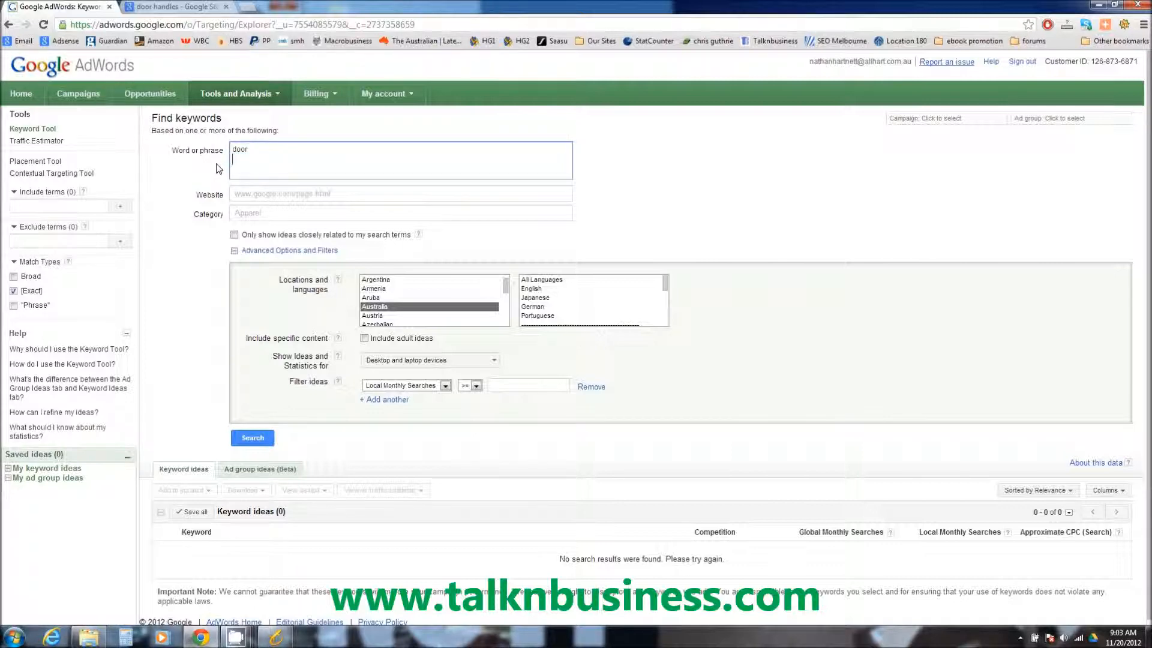
{"action": "type", "text": "handles"}
Switch to Long Tail Platinum, generate keywords from the five seed keywords, and reposition its window.
{"action": "left_click", "coordinate": [275, 637]}
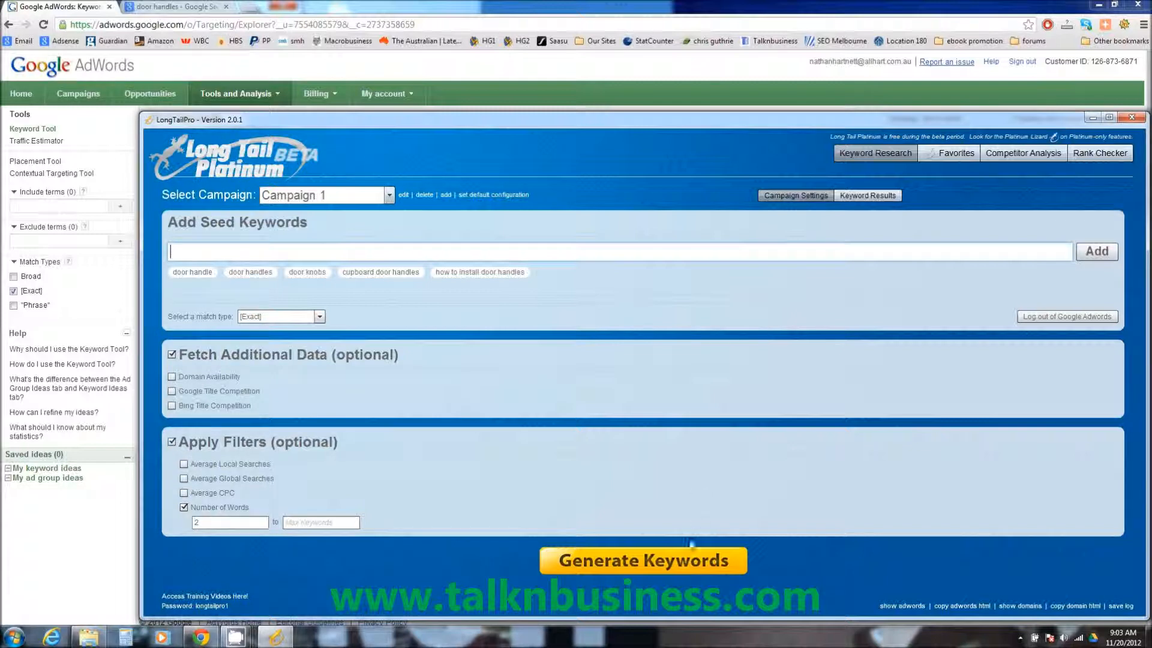
{"action": "left_click", "coordinate": [616, 567]}
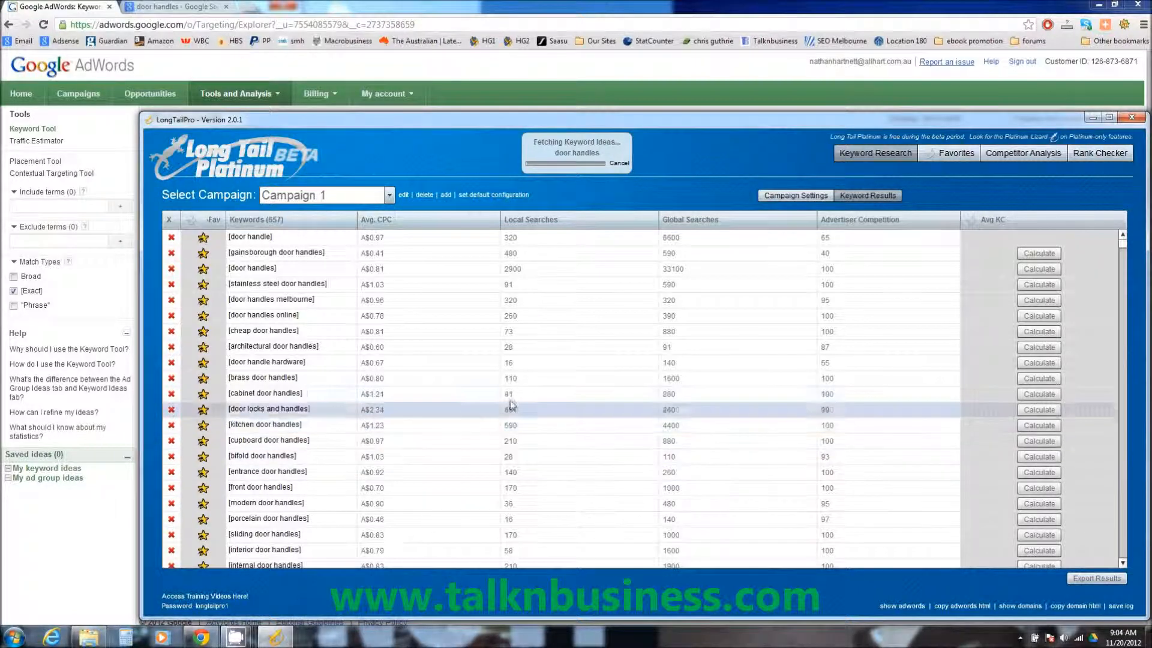
{"action": "left_click_drag", "start_coordinate": [378, 124], "coordinate": [307, 91]}
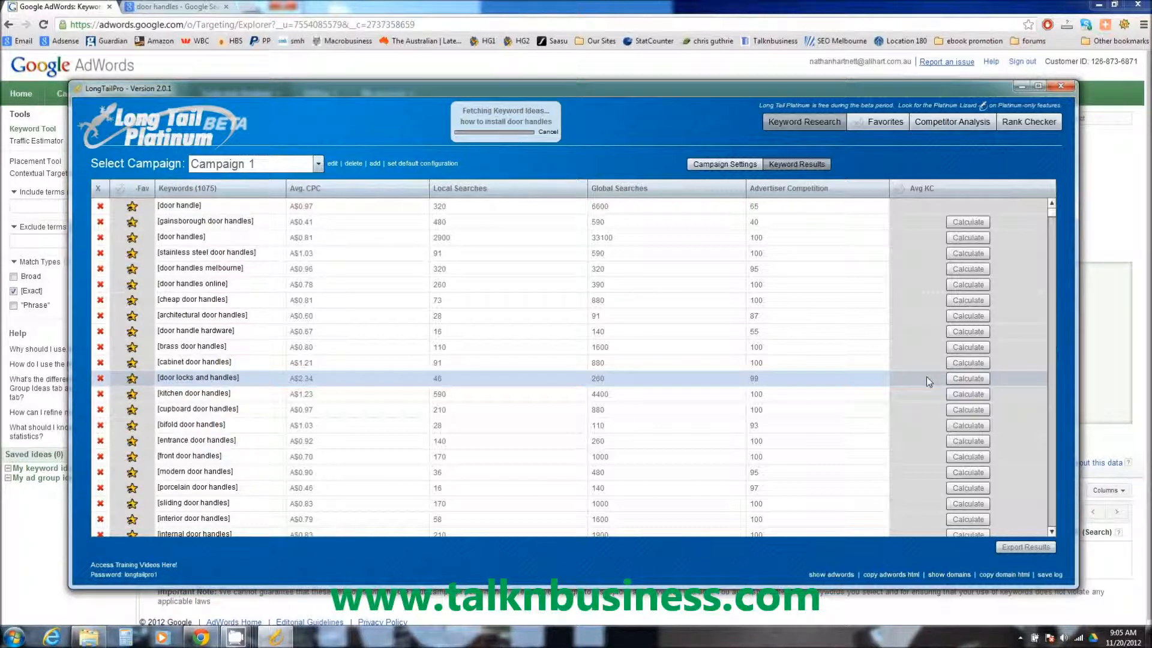
Search AdWords for keyword ideas for "door handles" and review their competition and monthly searches.
{"action": "left_click", "coordinate": [22, 558]}
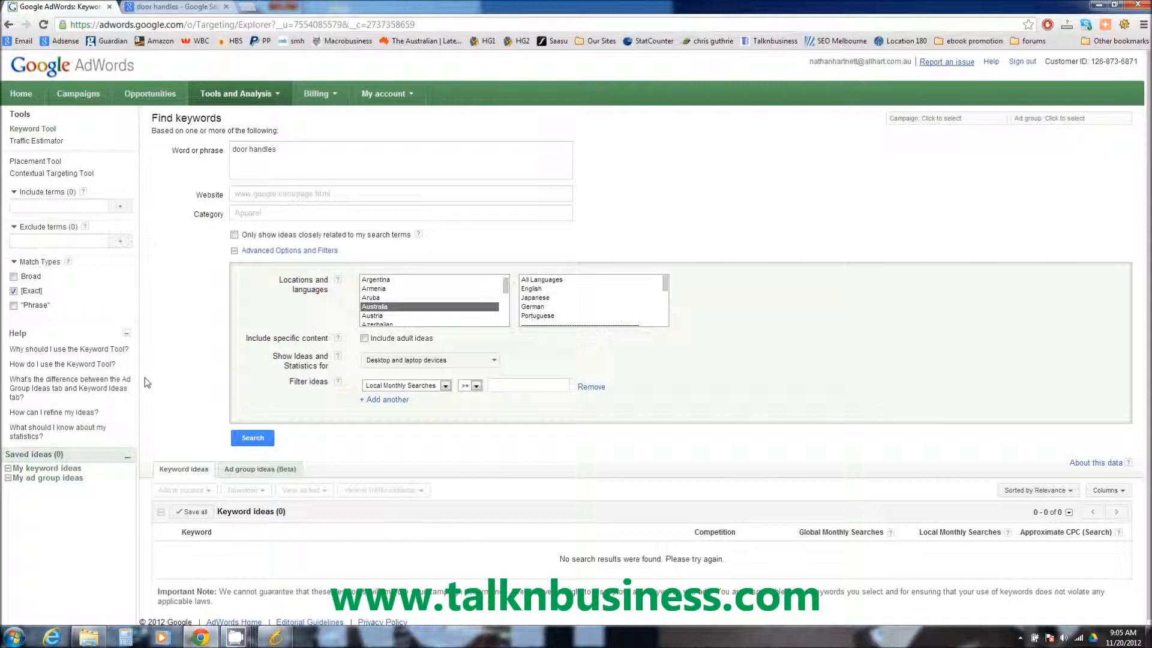
{"action": "left_click", "coordinate": [275, 637]}
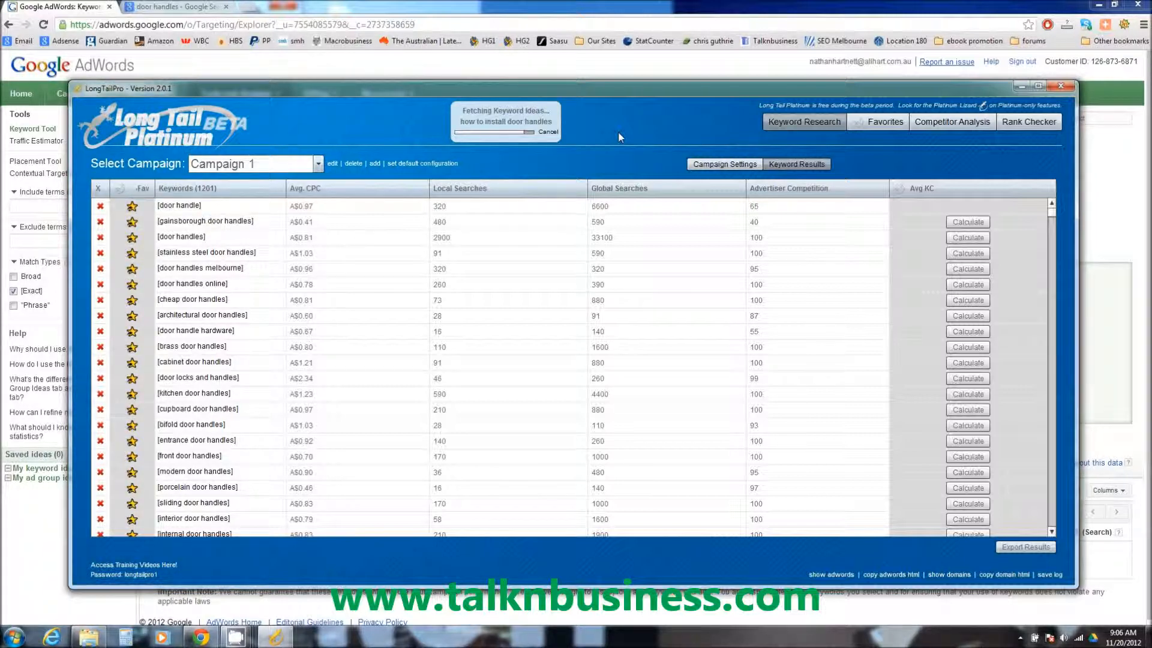
{"action": "left_click", "coordinate": [533, 66]}
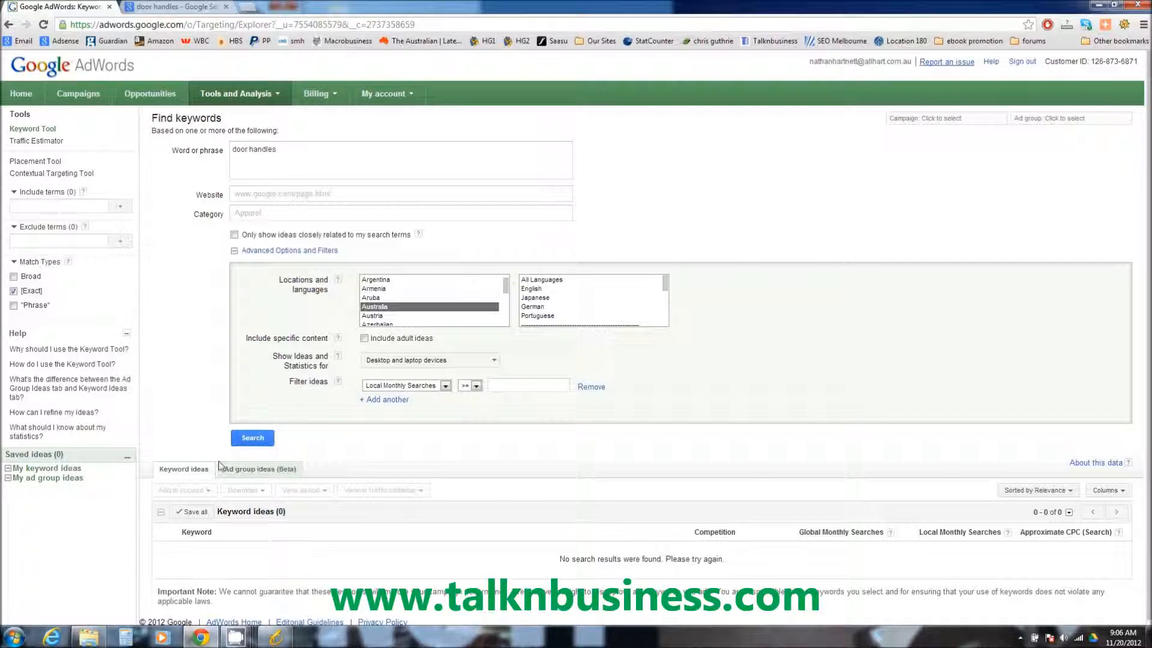
{"action": "left_click", "coordinate": [245, 444]}
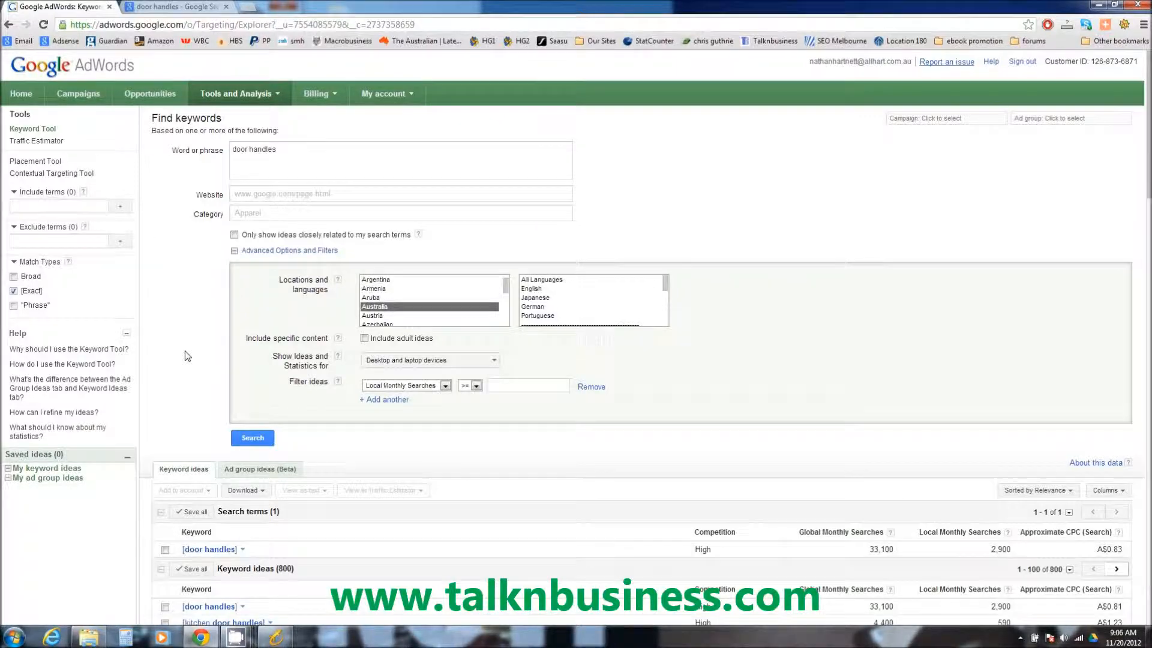
{"action": "scroll", "coordinate": [187, 357], "scroll_direction": "down", "scroll_amount": 5}
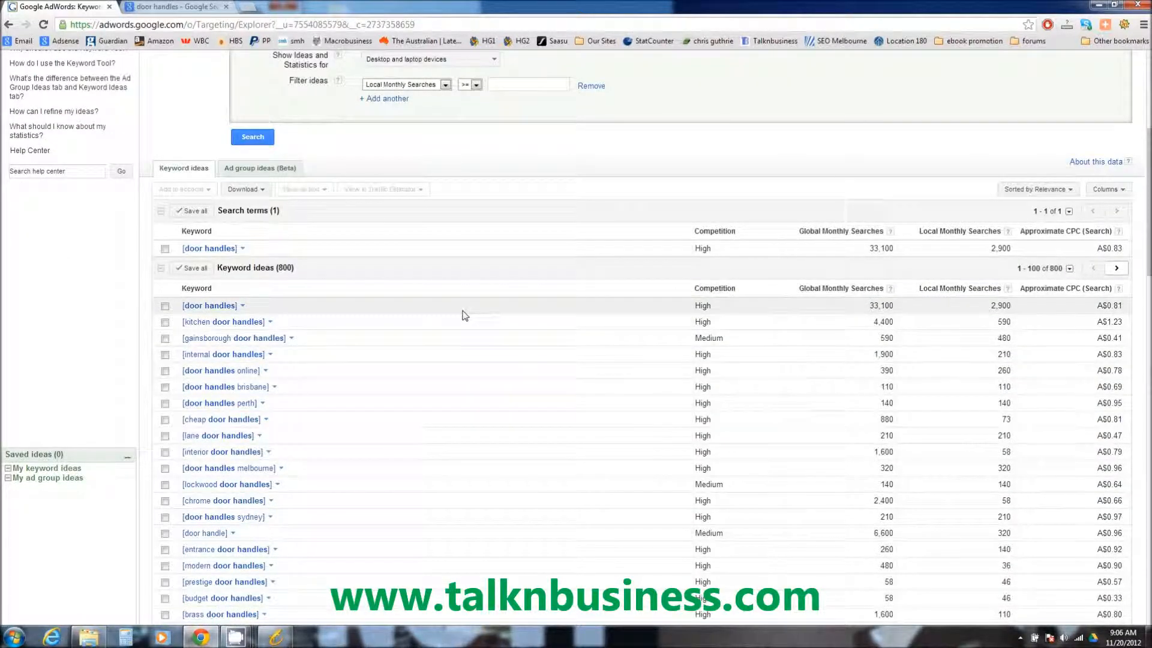
{"action": "scroll", "coordinate": [522, 326], "scroll_direction": "down", "scroll_amount": 4}
{"action": "scroll", "coordinate": [566, 374], "scroll_direction": "up", "scroll_amount": 6}
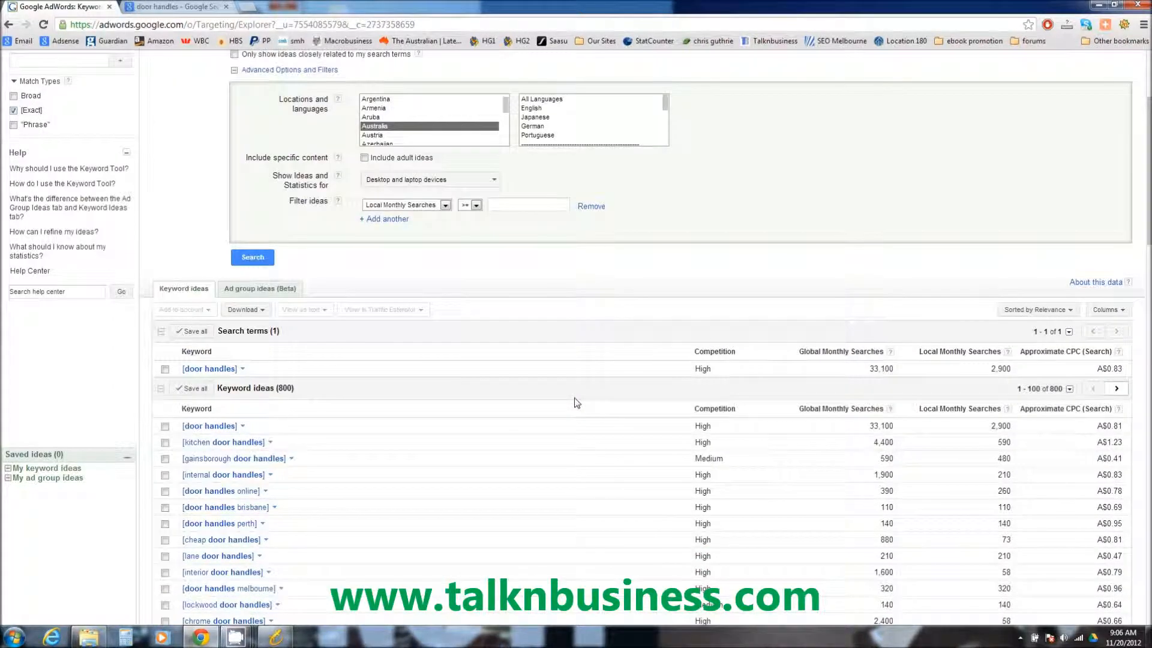
{"action": "scroll", "coordinate": [577, 408], "scroll_direction": "down", "scroll_amount": 4}
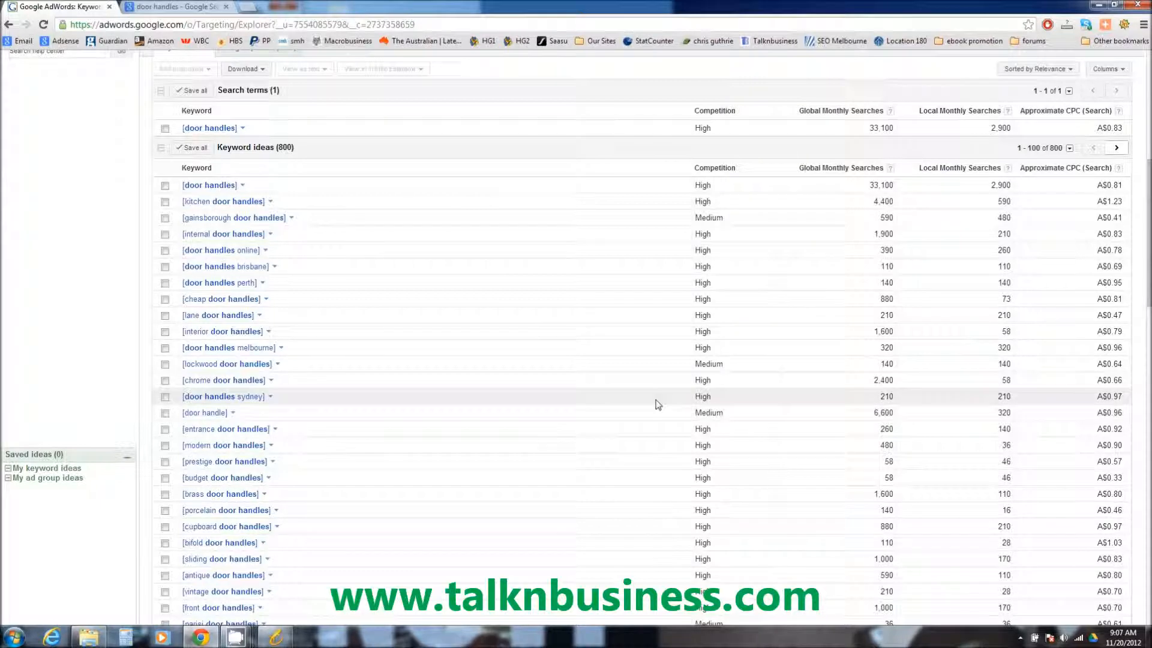
{"action": "scroll", "coordinate": [656, 403], "scroll_direction": "up", "scroll_amount": 2}
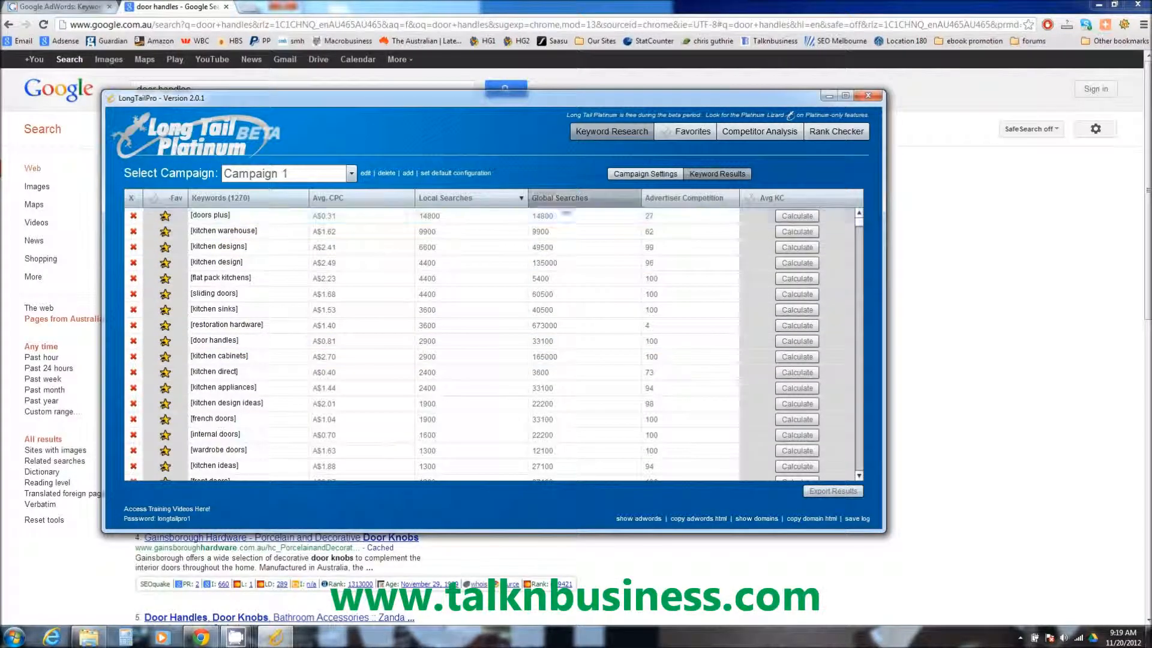
Sort the Long Tail Platinum keyword results by local searches, highest first, and enlarge the window.
{"action": "left_click", "coordinate": [567, 197]}
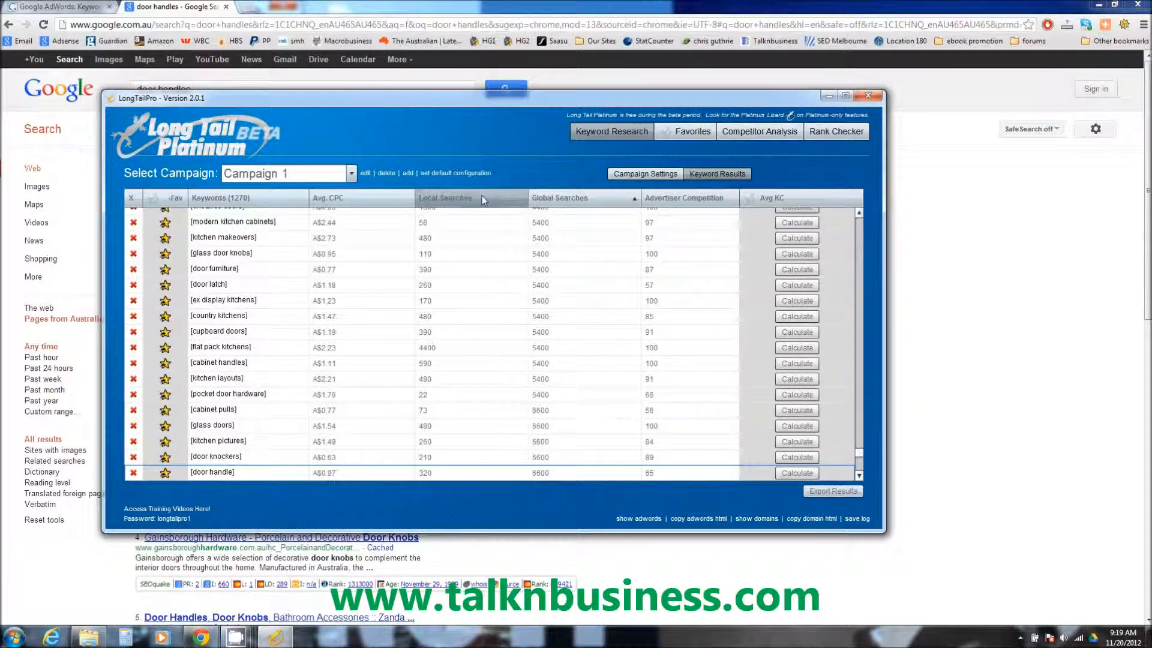
{"action": "left_click", "coordinate": [481, 195]}
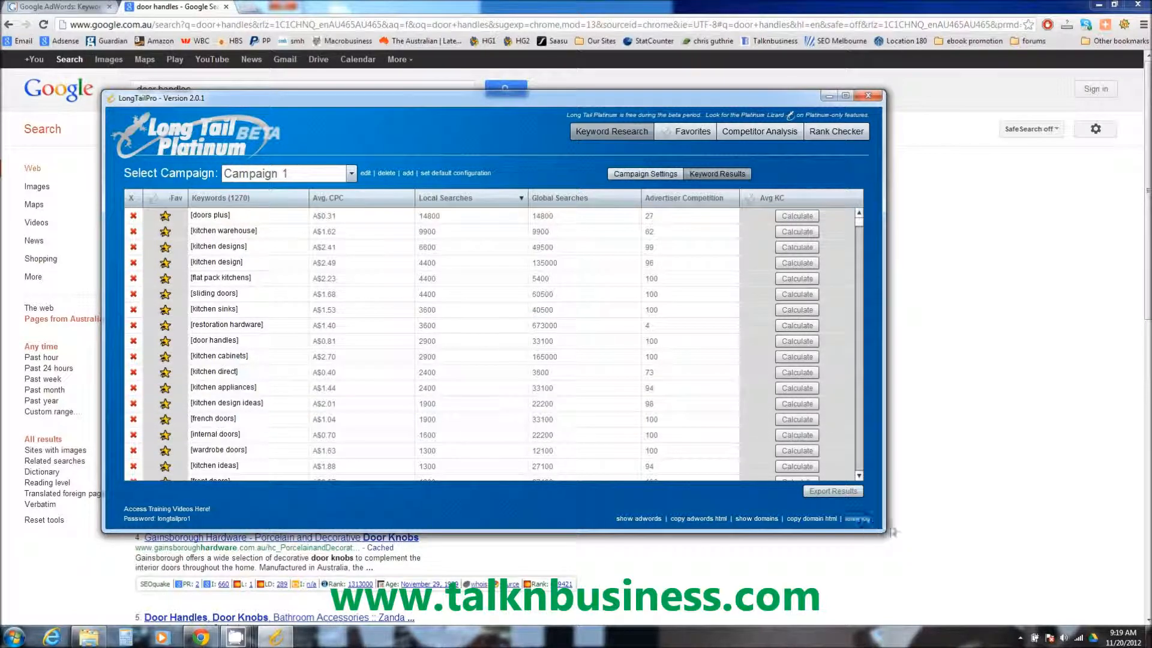
{"action": "left_click_drag", "start_coordinate": [882, 531], "coordinate": [1027, 602]}
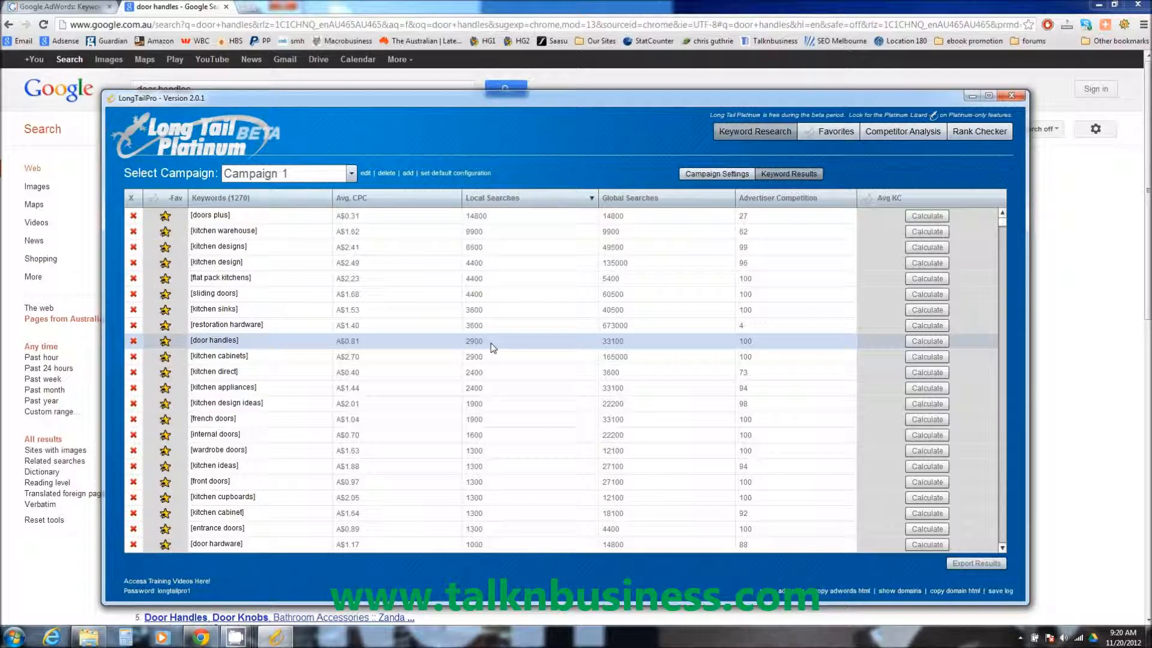
Analyse the competitors for "door handles" with the location set to Australia, and narrow the URL column of the results.
{"action": "left_click", "coordinate": [223, 344]}
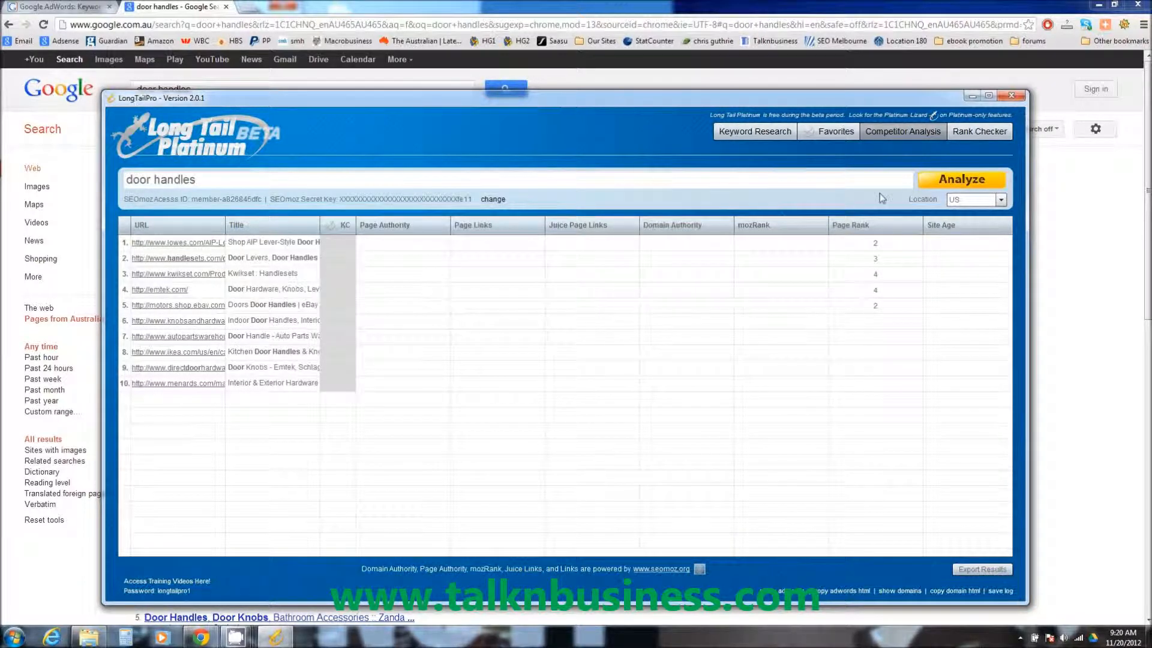
{"action": "left_click", "coordinate": [1001, 200]}
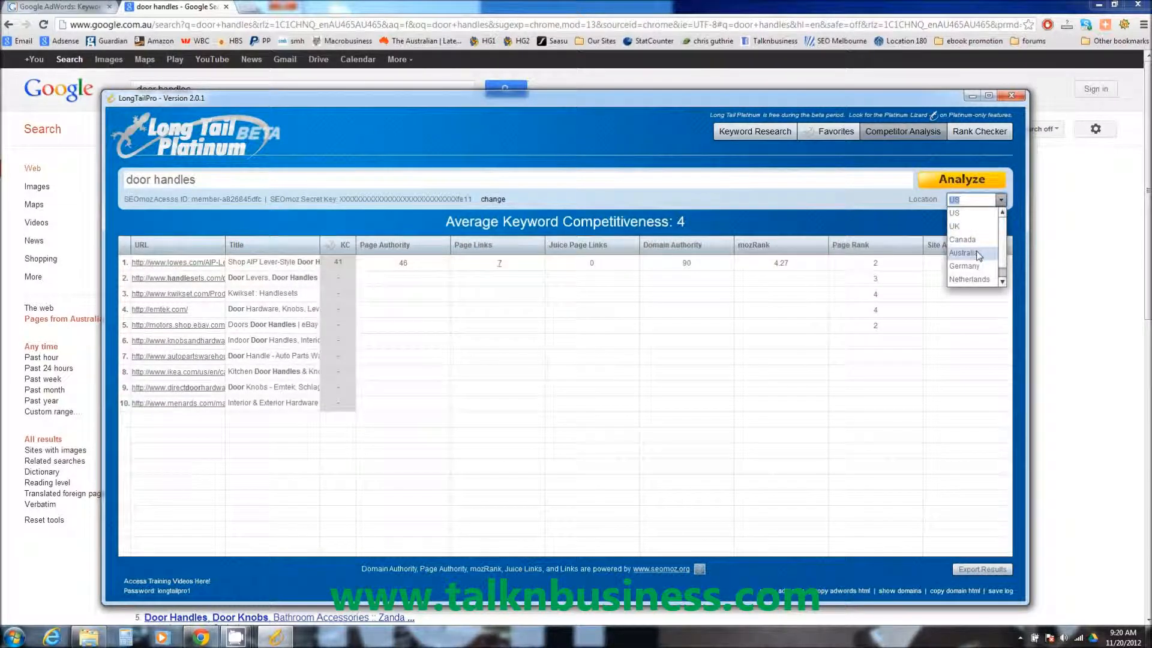
{"action": "left_click", "coordinate": [978, 254]}
{"action": "left_click", "coordinate": [962, 178]}
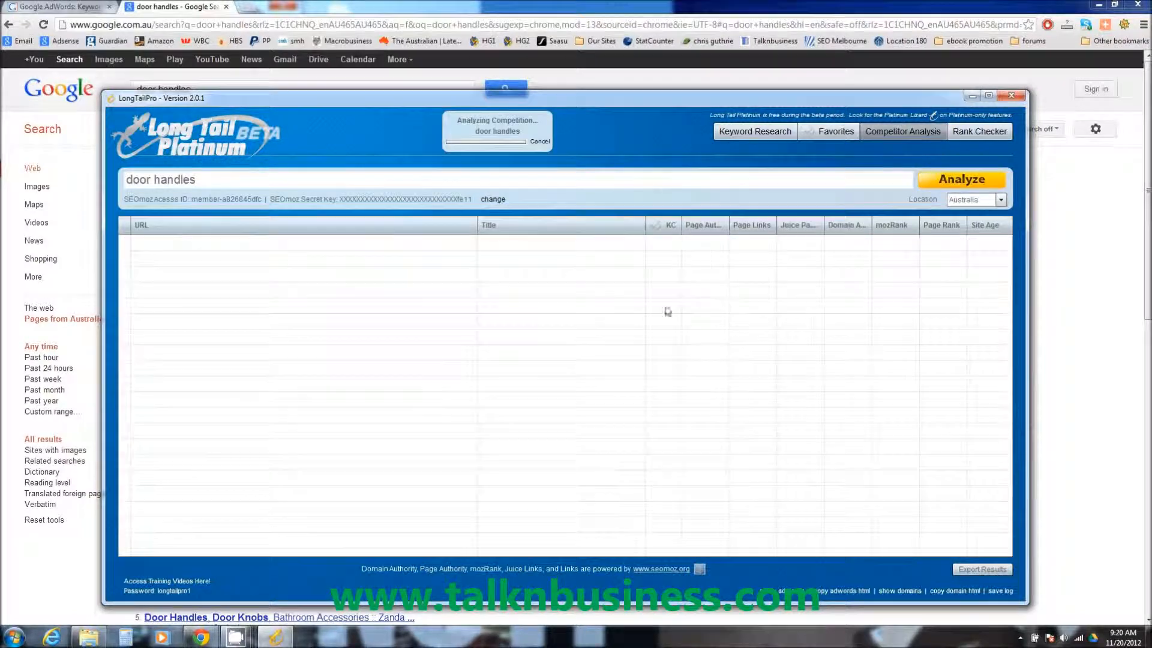
{"action": "left_click", "coordinate": [1001, 200]}
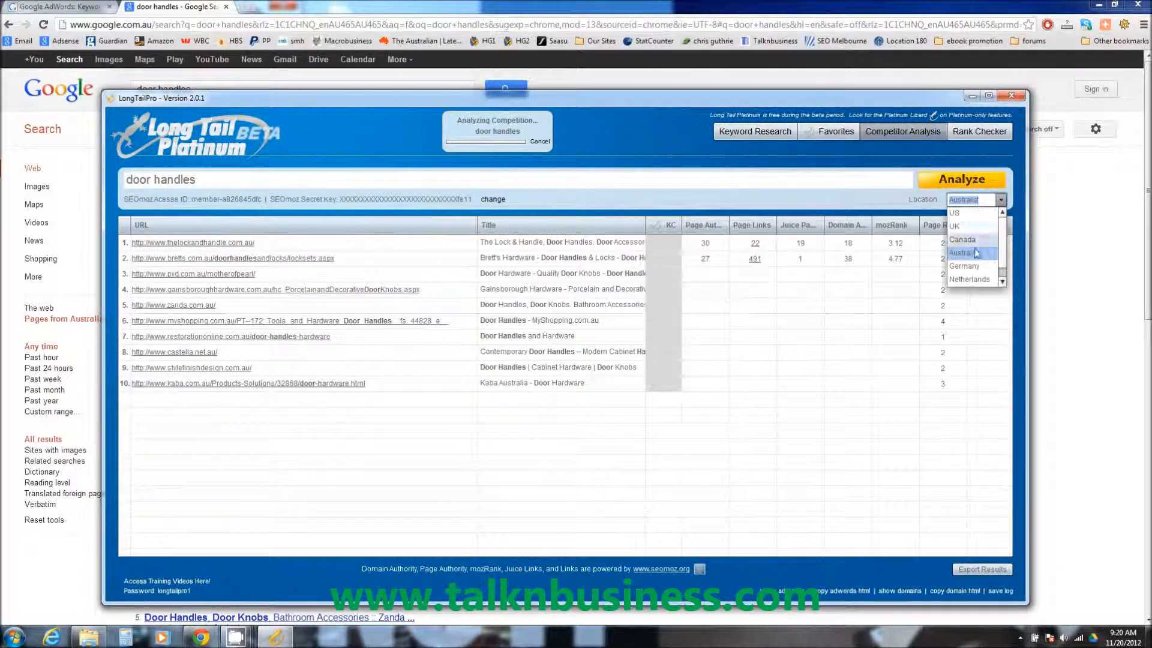
{"action": "left_click", "coordinate": [636, 142]}
{"action": "left_click", "coordinate": [503, 284]}
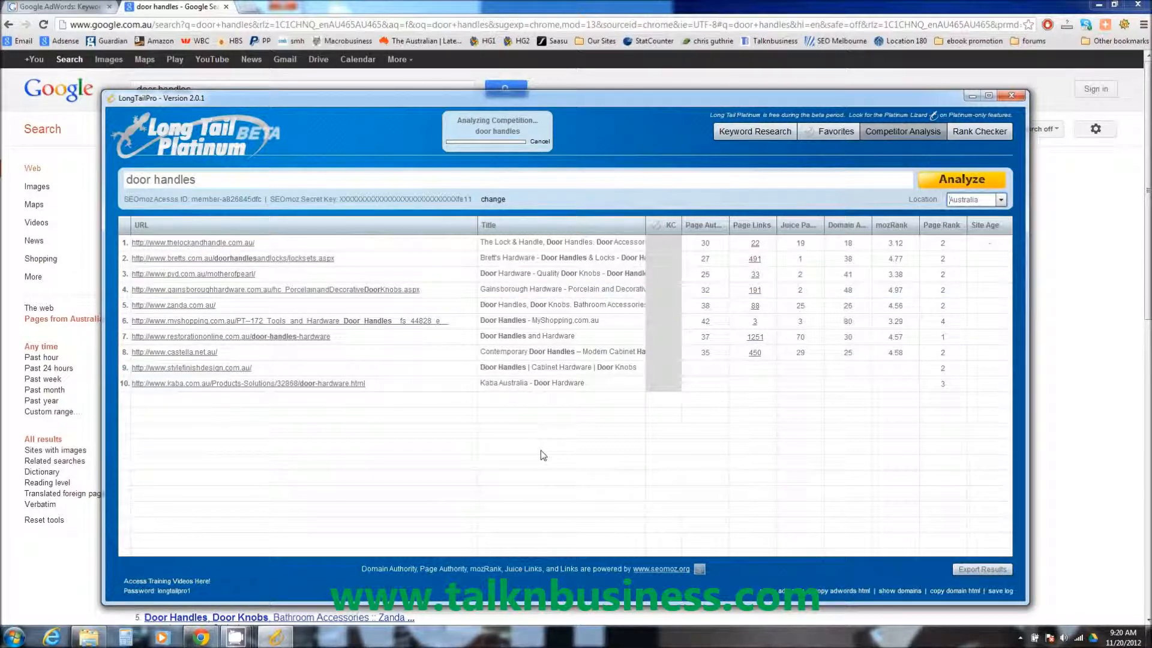
{"action": "left_click_drag", "start_coordinate": [479, 227], "coordinate": [438, 227]}
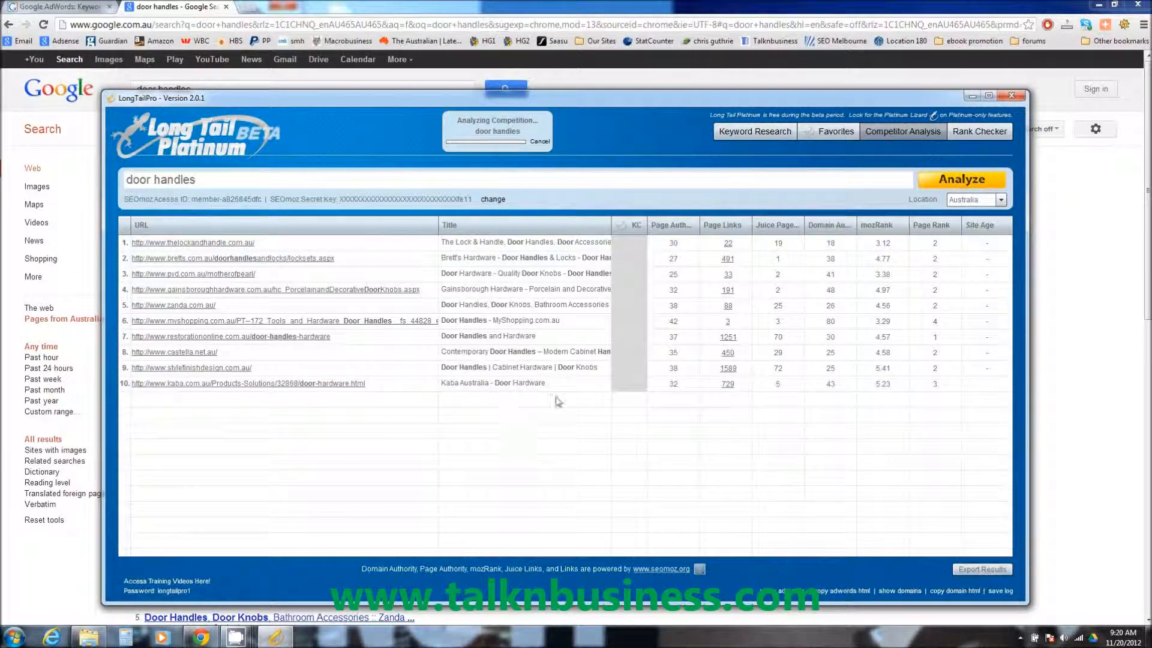
Switch to the Google results for "door handles" and examine the ranking Australian pages and their SEOquake figures.
{"action": "left_click", "coordinate": [1070, 271]}
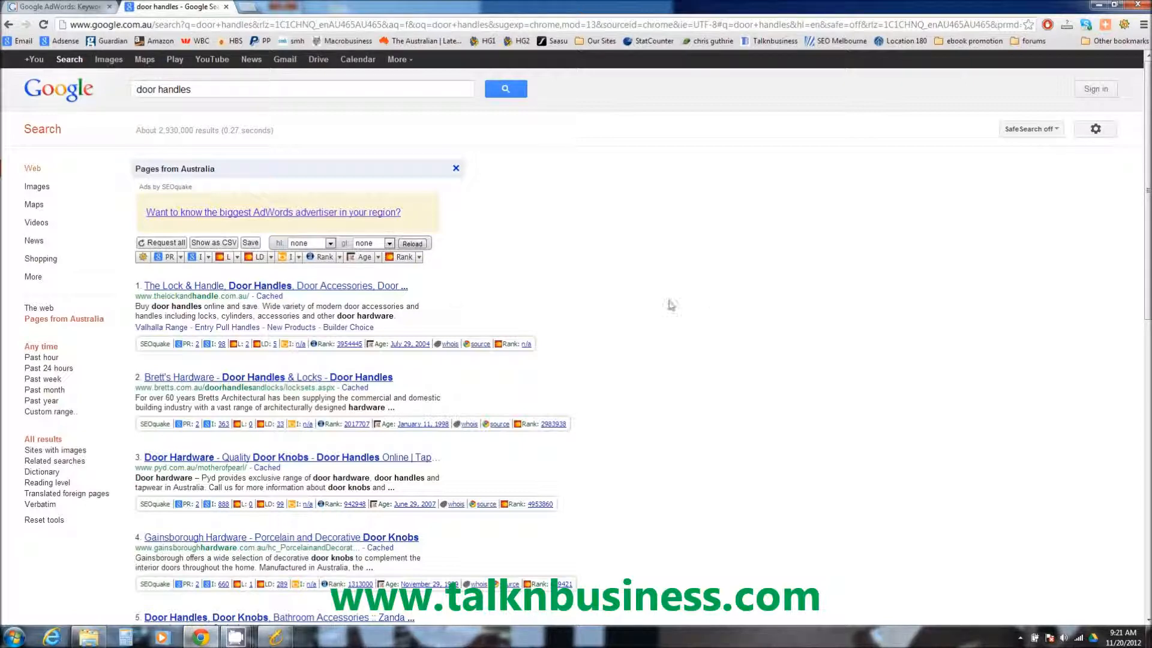
{"action": "scroll", "coordinate": [618, 282], "scroll_direction": "down", "scroll_amount": 5}
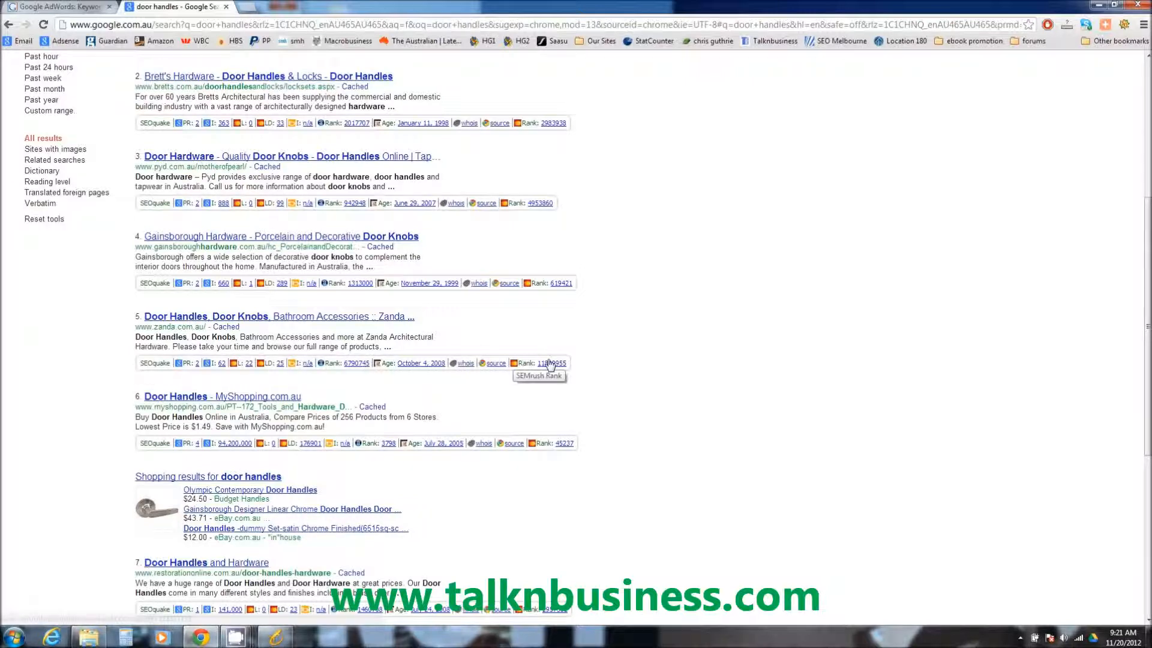
{"action": "scroll", "coordinate": [653, 289], "scroll_direction": "up", "scroll_amount": 5}
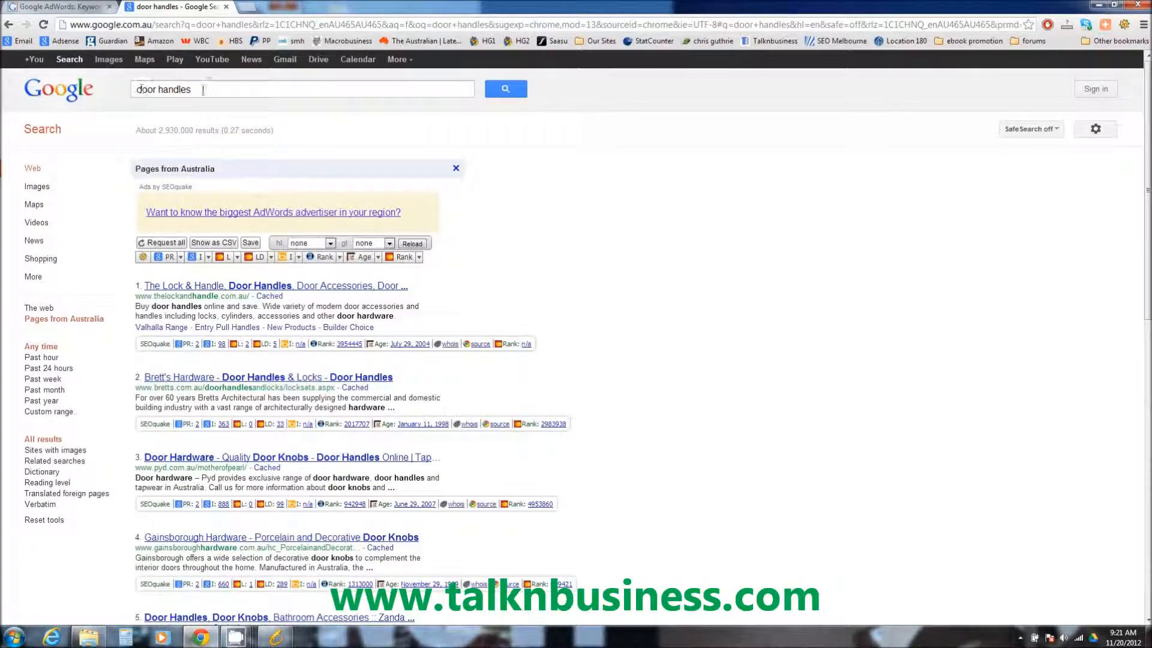
{"action": "scroll", "coordinate": [612, 363], "scroll_direction": "down", "scroll_amount": 1}
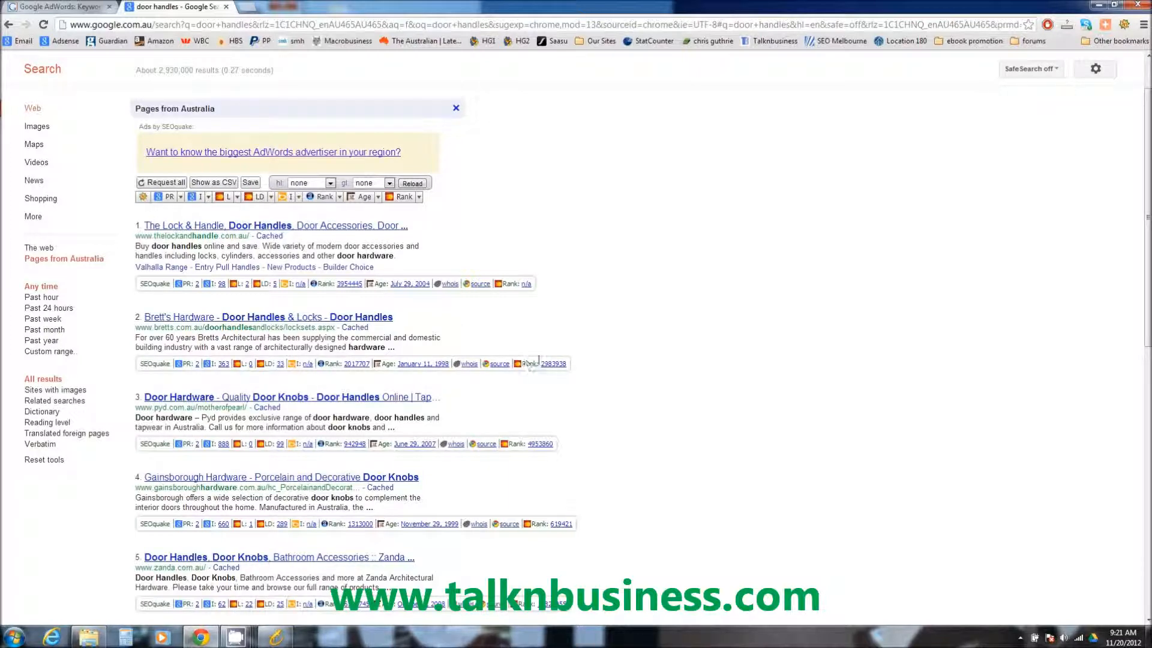
Switch back to Long Tail Platinum and widen its window on both sides, moving it slightly to fit the competitor table.
{"action": "left_click", "coordinate": [276, 637]}
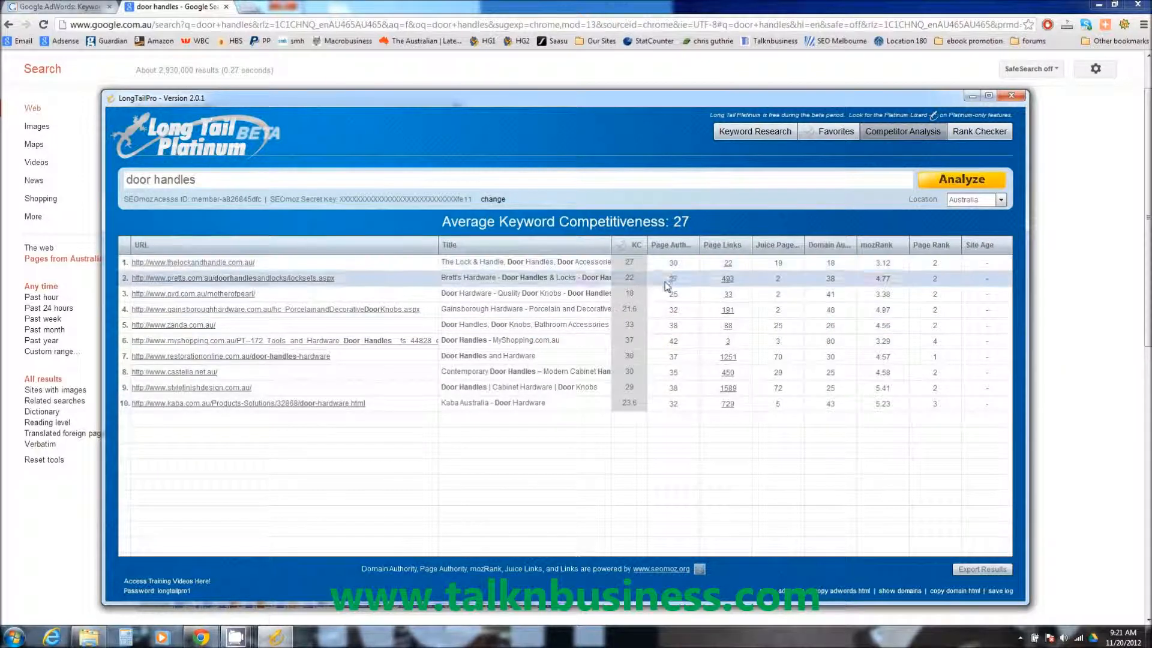
{"action": "left_click_drag", "start_coordinate": [1026, 348], "coordinate": [1117, 349]}
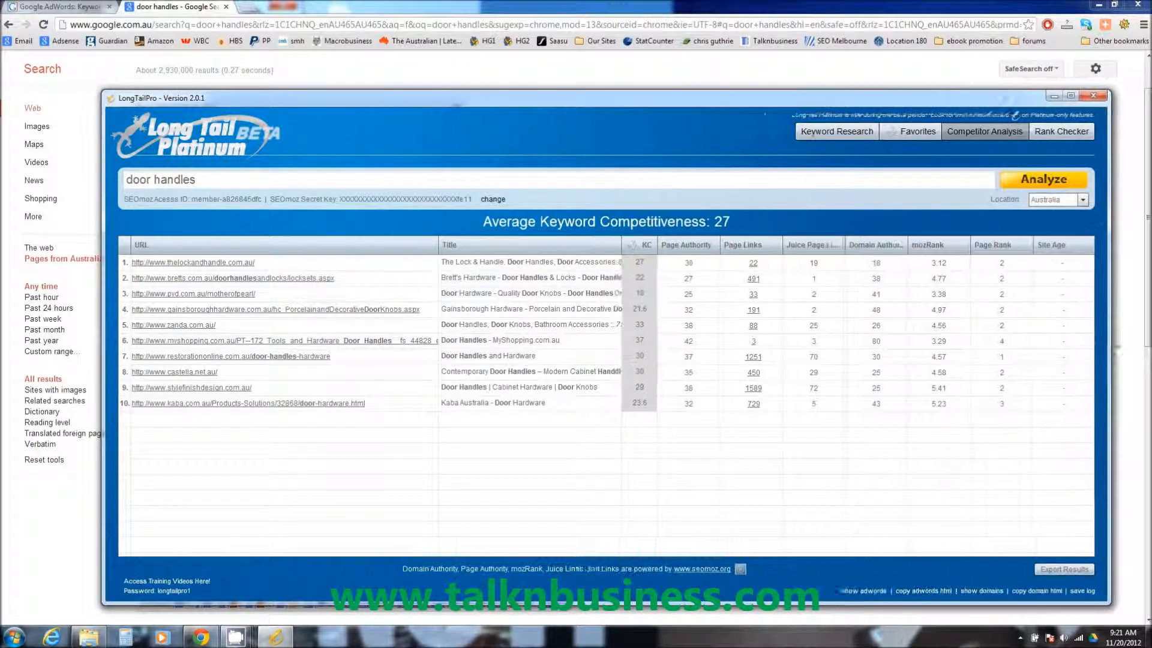
{"action": "left_click_drag", "start_coordinate": [104, 377], "coordinate": [42, 376]}
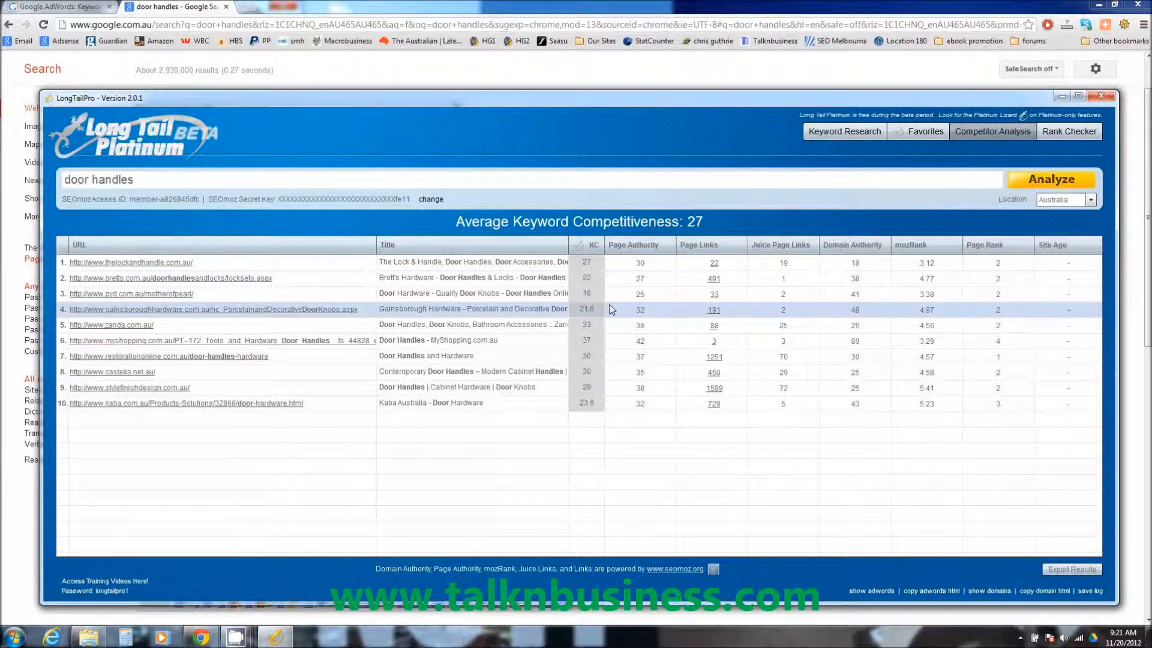
{"action": "left_click_drag", "start_coordinate": [676, 105], "coordinate": [665, 113]}
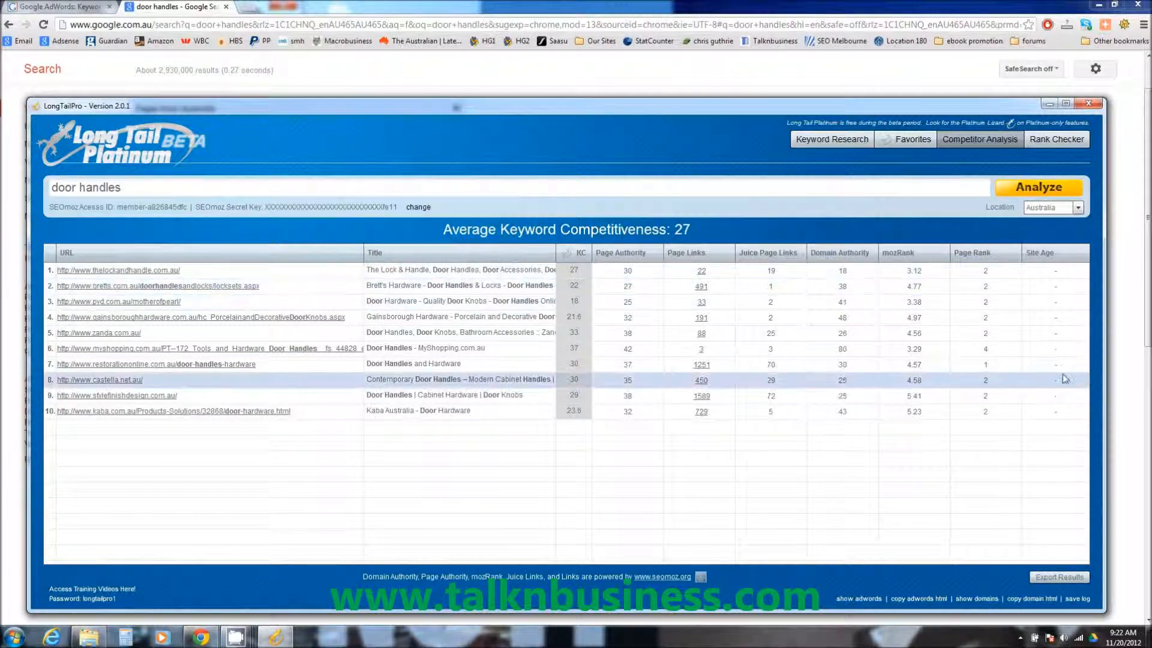
Recheck the Google results for "door handles", and narrow the URL column of Long Tail Platinum's competitor table.
{"action": "left_click", "coordinate": [1148, 282]}
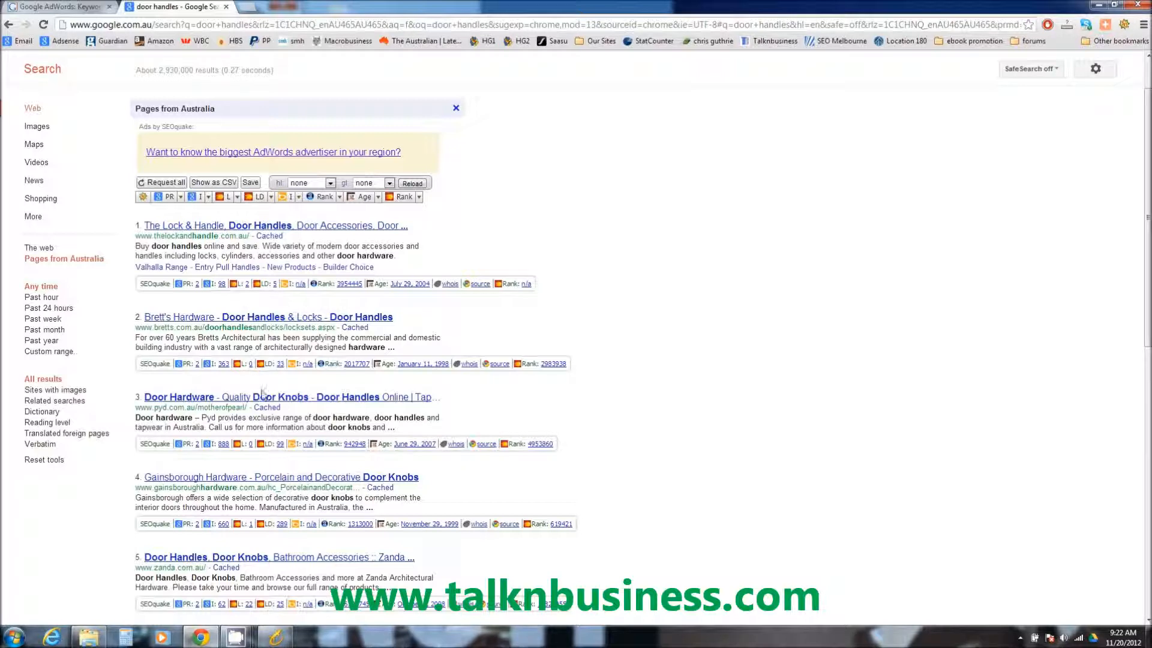
{"action": "left_click", "coordinate": [274, 638]}
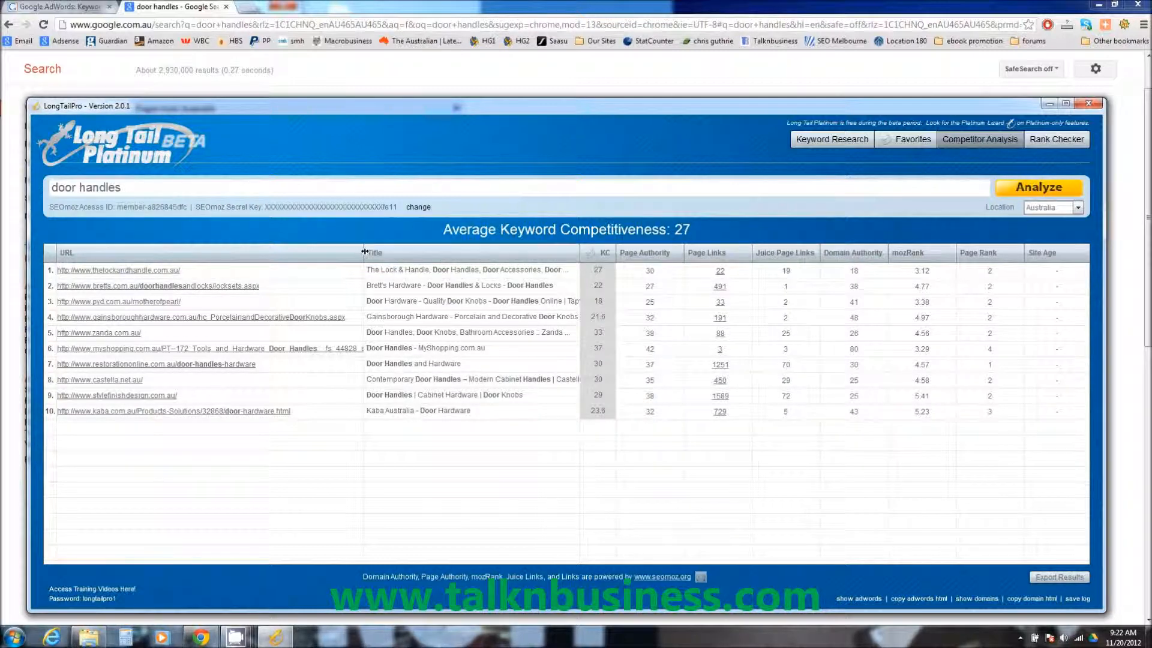
{"action": "left_click_drag", "start_coordinate": [364, 253], "coordinate": [274, 253]}
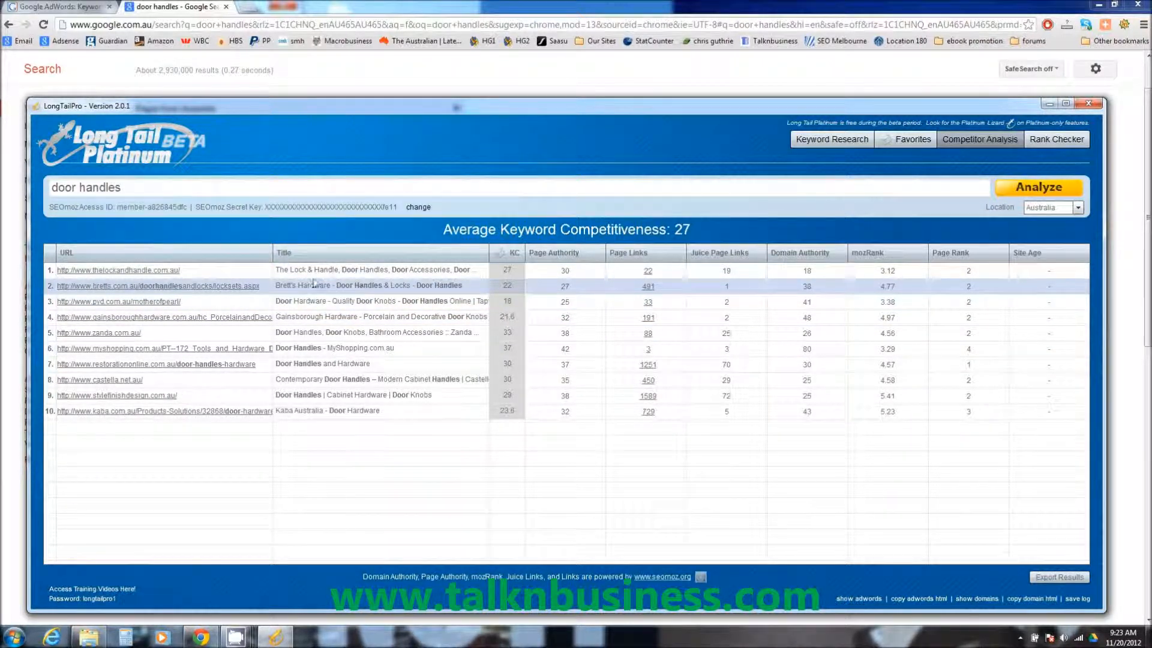
{"action": "left_click_drag", "start_coordinate": [271, 258], "coordinate": [290, 261]}
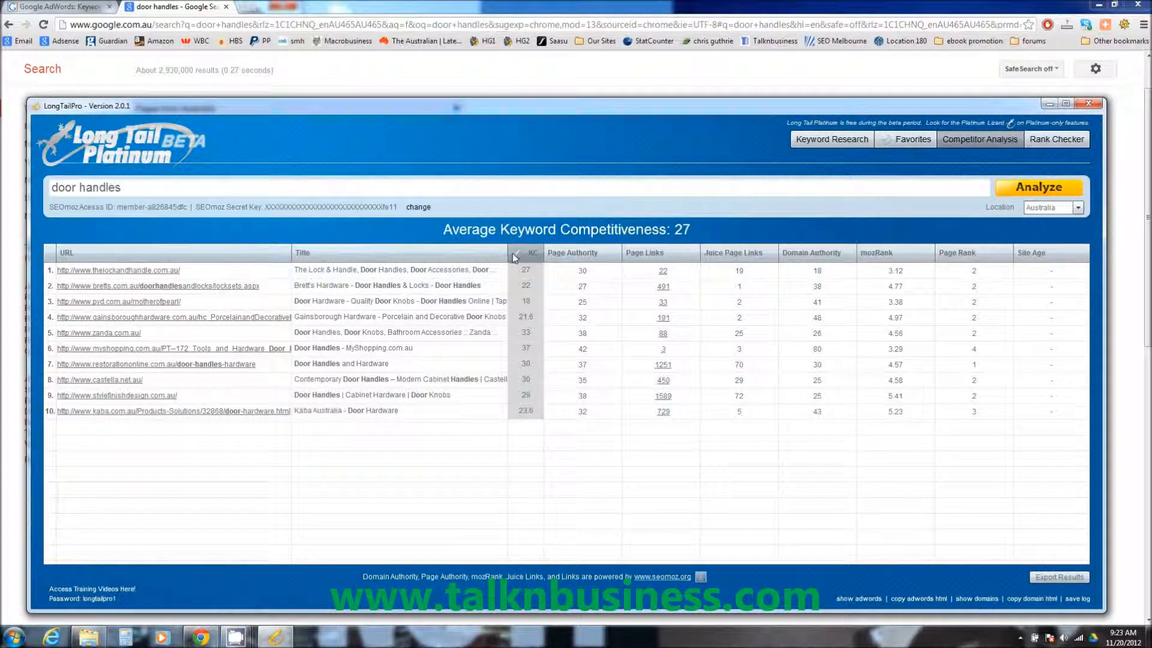
{"action": "left_click_drag", "start_coordinate": [291, 255], "coordinate": [243, 255]}
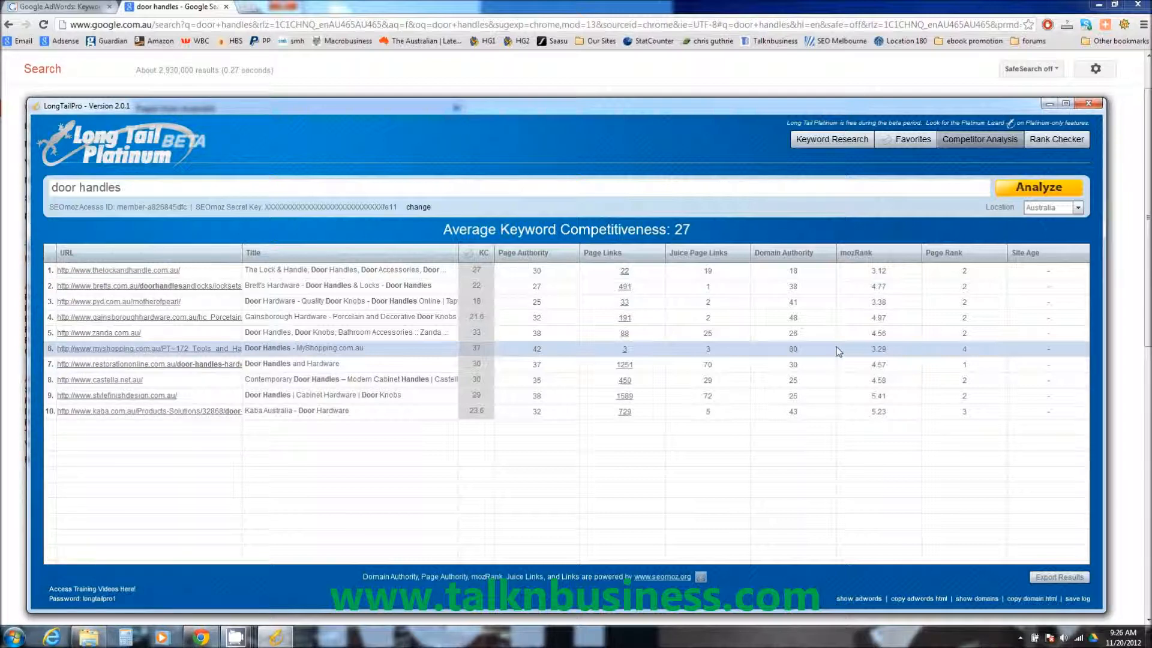
Return to the keyword results and examine the local searches and advertiser competition of the highest-volume keywords.
{"action": "left_click", "coordinate": [827, 149]}
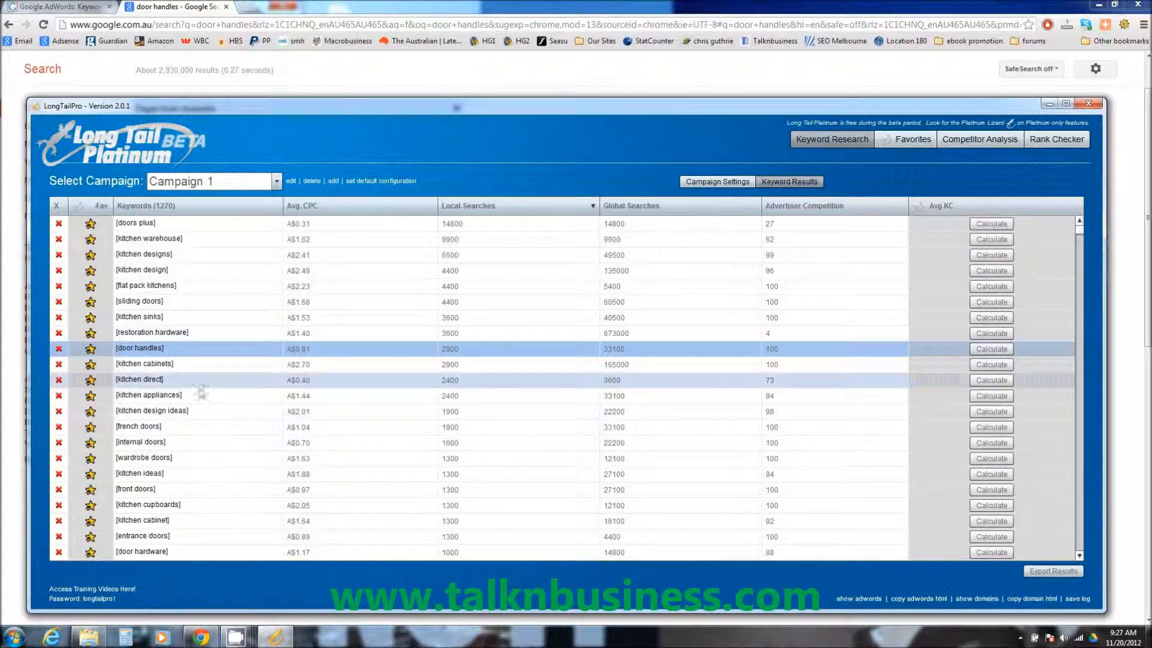
{"action": "scroll", "coordinate": [231, 398], "scroll_direction": "down", "scroll_amount": 1}
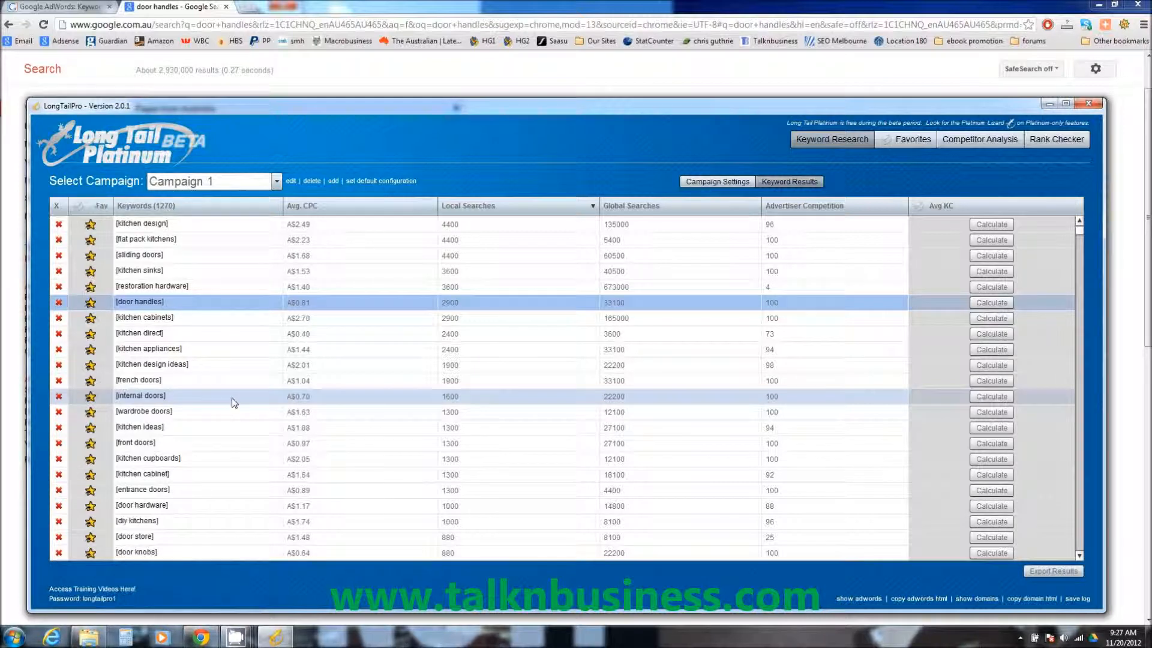
{"action": "scroll", "coordinate": [234, 403], "scroll_direction": "down", "scroll_amount": 1}
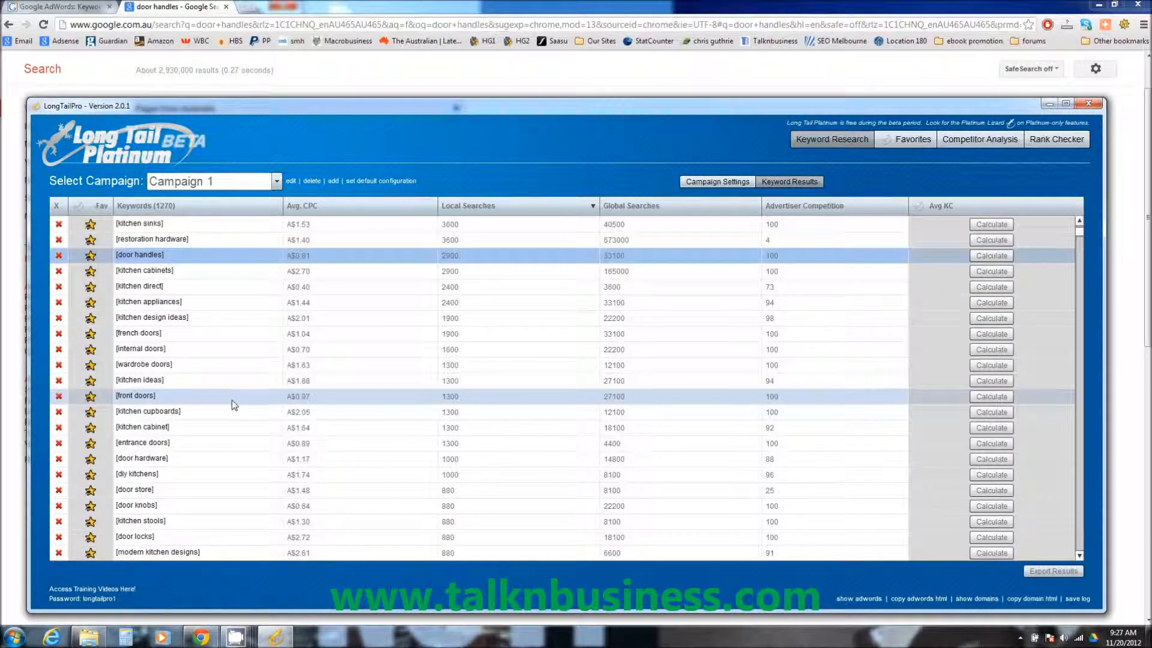
{"action": "scroll", "coordinate": [233, 400], "scroll_direction": "down", "scroll_amount": 1}
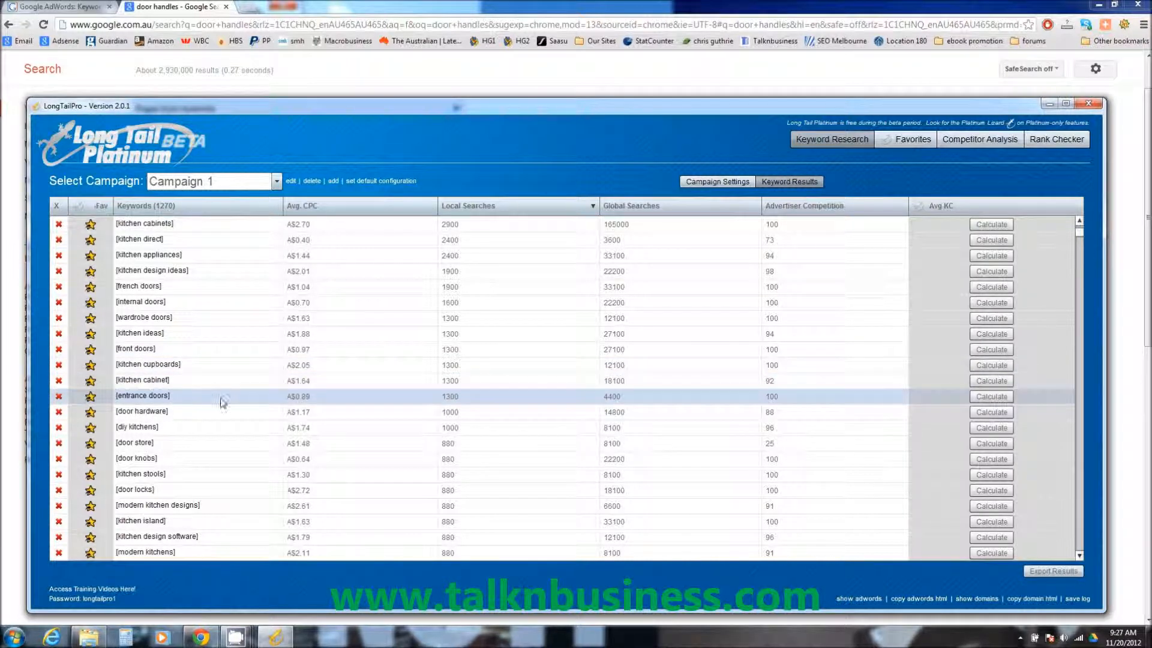
{"action": "scroll", "coordinate": [223, 403], "scroll_direction": "down", "scroll_amount": 1}
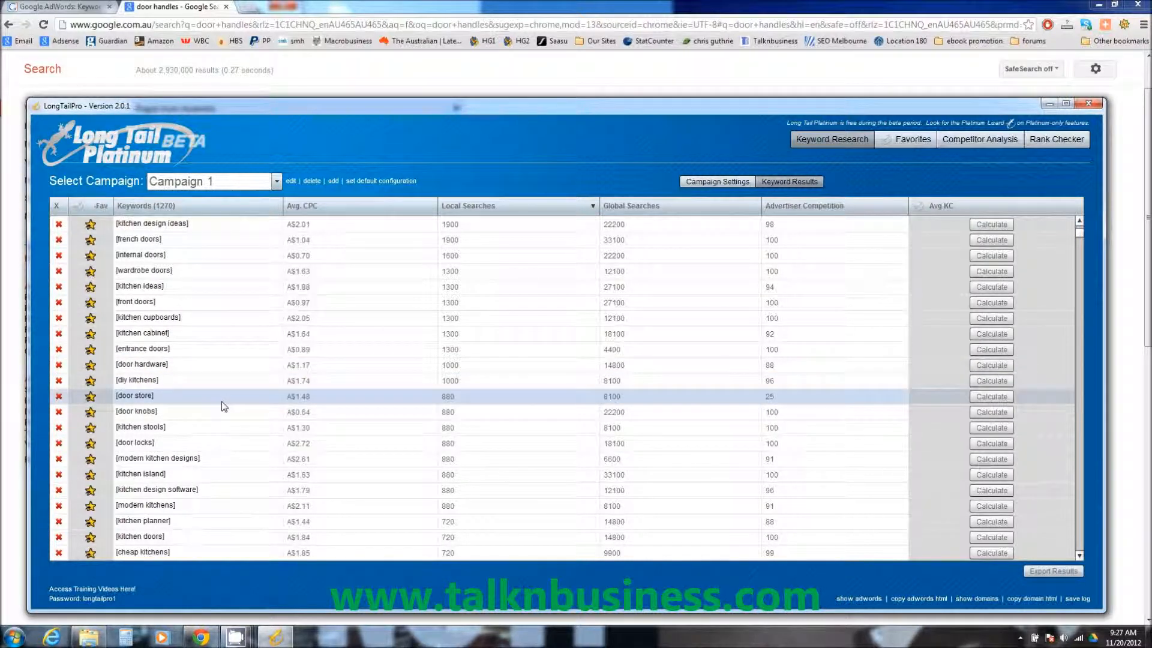
{"action": "scroll", "coordinate": [224, 402], "scroll_direction": "up", "scroll_amount": 3}
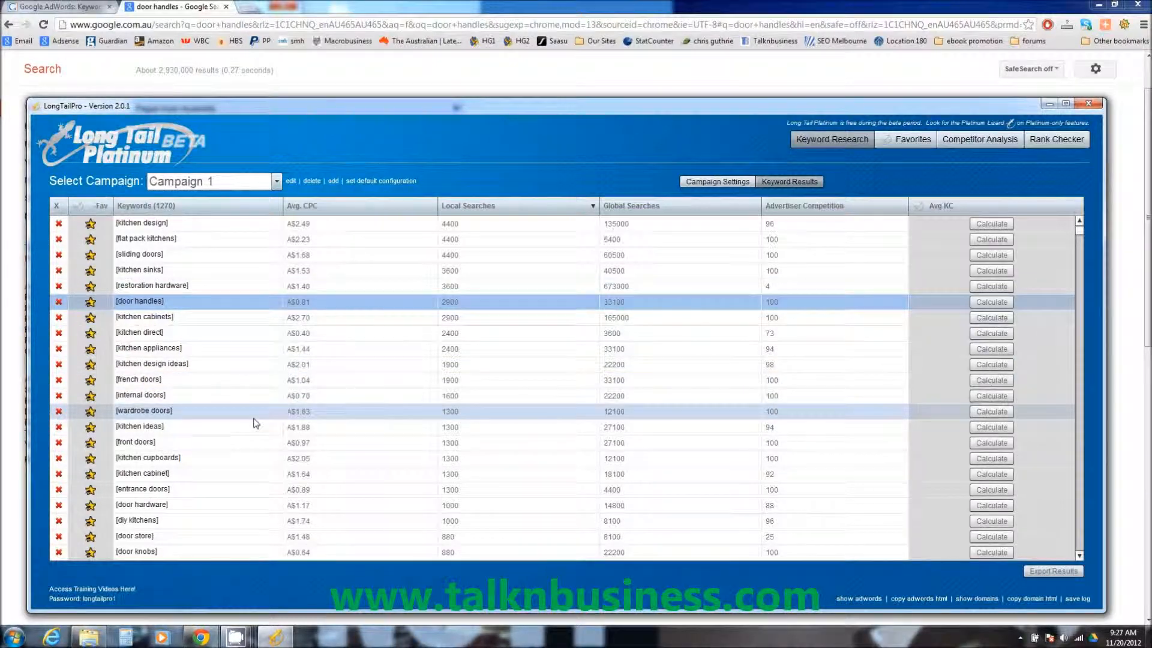
{"action": "scroll", "coordinate": [256, 423], "scroll_direction": "down", "scroll_amount": 1}
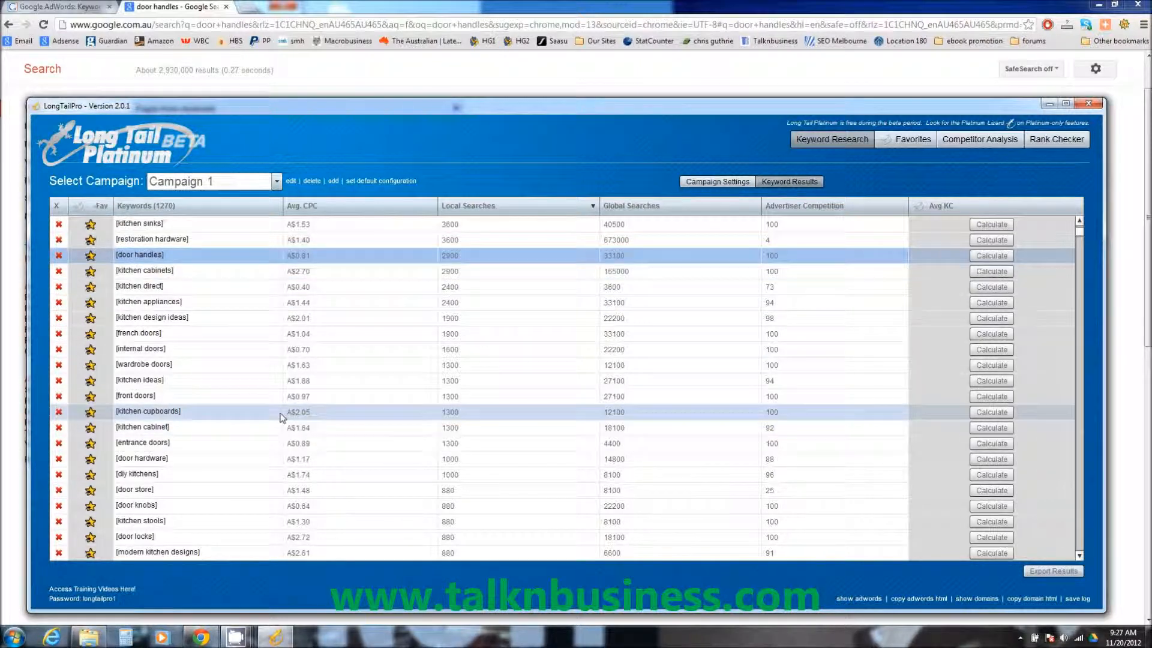
{"action": "scroll", "coordinate": [233, 324], "scroll_direction": "down", "scroll_amount": 3}
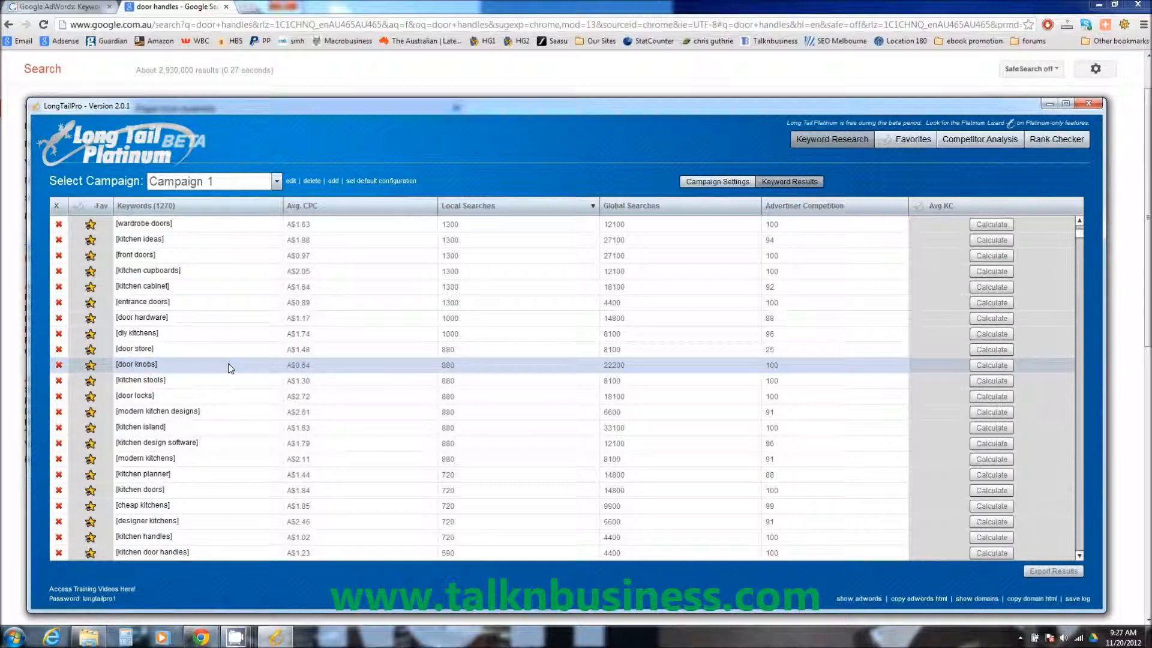
Analyse the Australian competitors for the keyword "door knobs" from the results list, and widen the Title column.
{"action": "scroll", "coordinate": [231, 368], "scroll_direction": "up", "scroll_amount": 1}
{"action": "scroll", "coordinate": [231, 368], "scroll_direction": "up", "scroll_amount": 1}
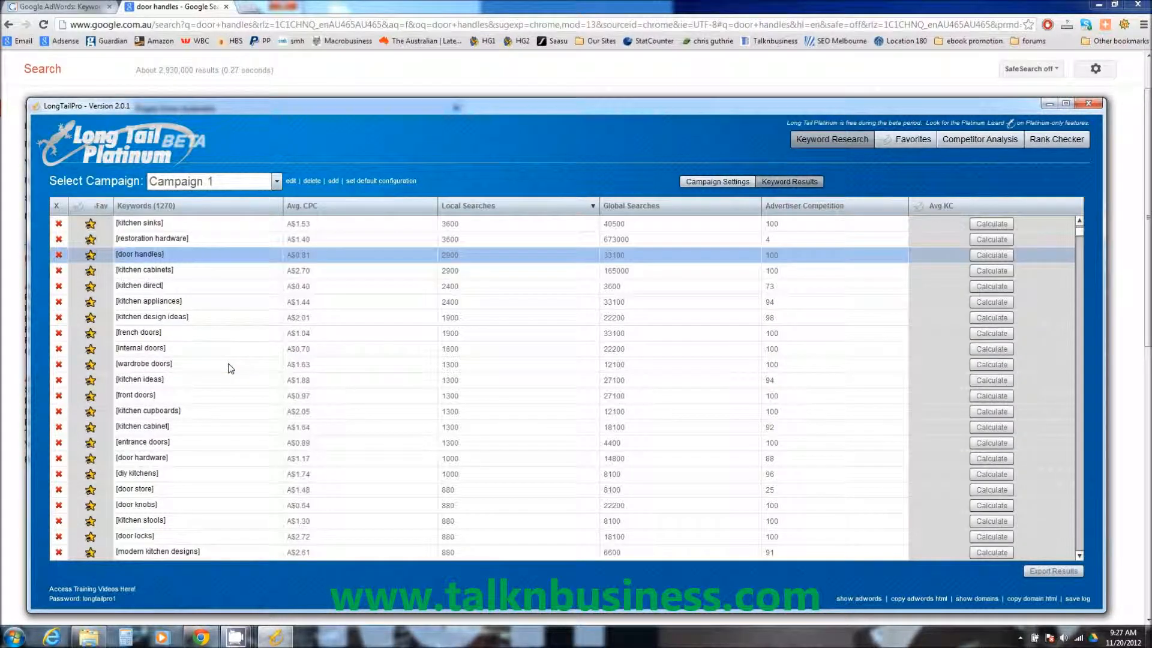
{"action": "scroll", "coordinate": [210, 383], "scroll_direction": "down", "scroll_amount": 1}
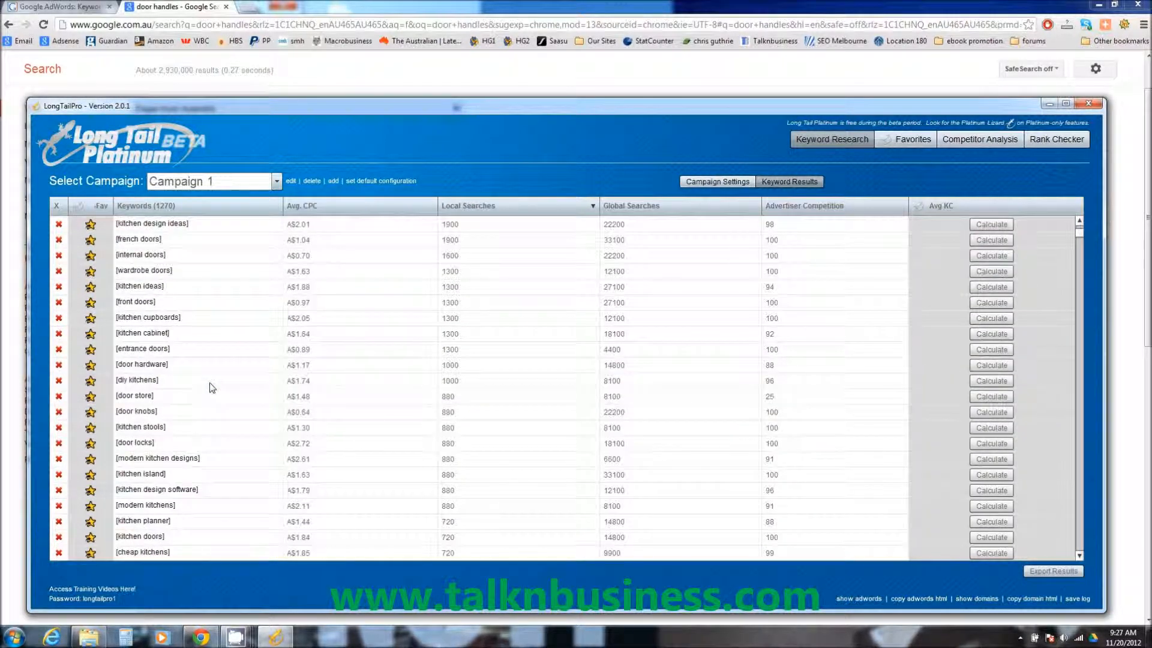
{"action": "left_click", "coordinate": [141, 414]}
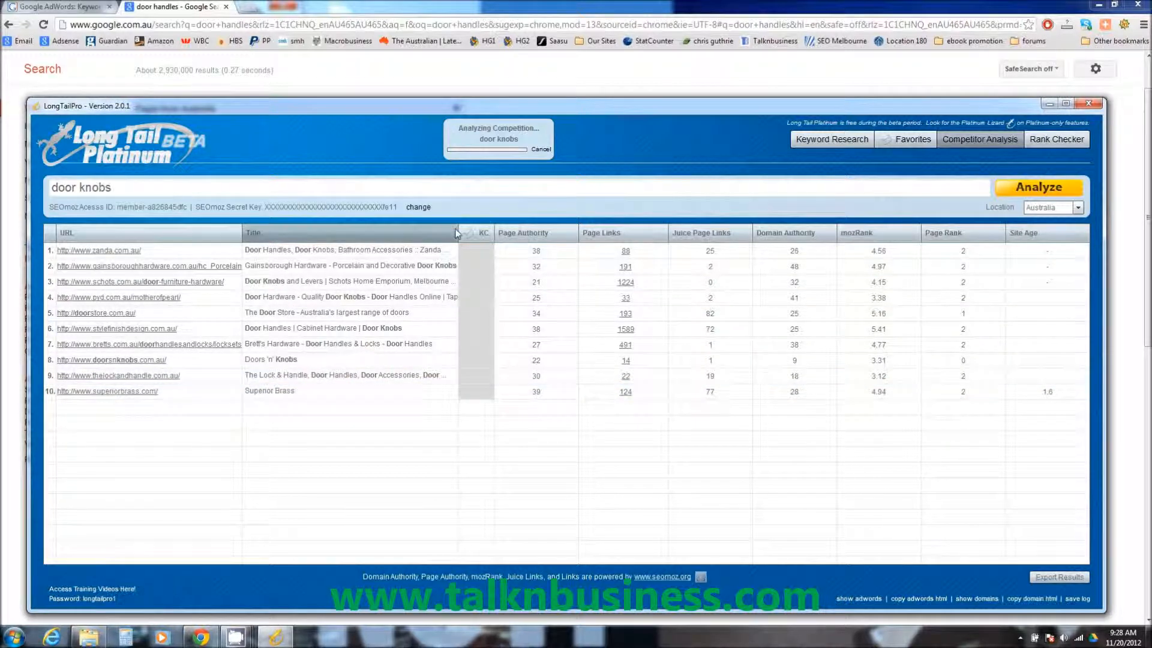
{"action": "left_click_drag", "start_coordinate": [458, 234], "coordinate": [594, 234]}
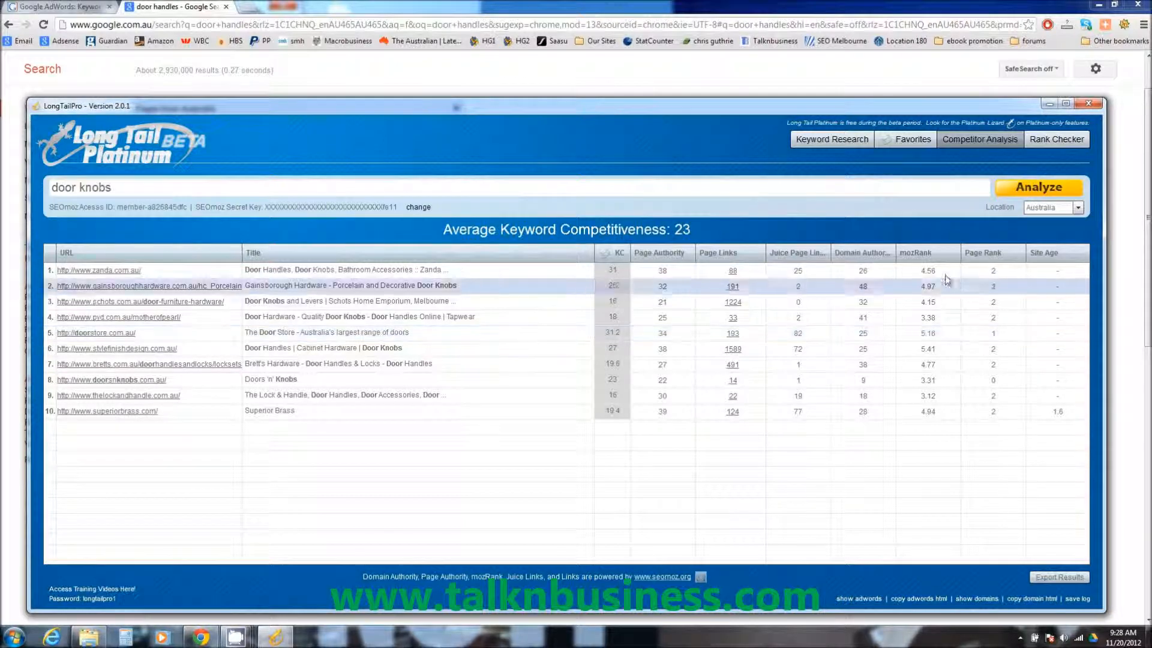
Return to the keyword results and look through the lower-volume keywords below "door knobs" for other handle-related terms.
{"action": "left_click", "coordinate": [855, 143]}
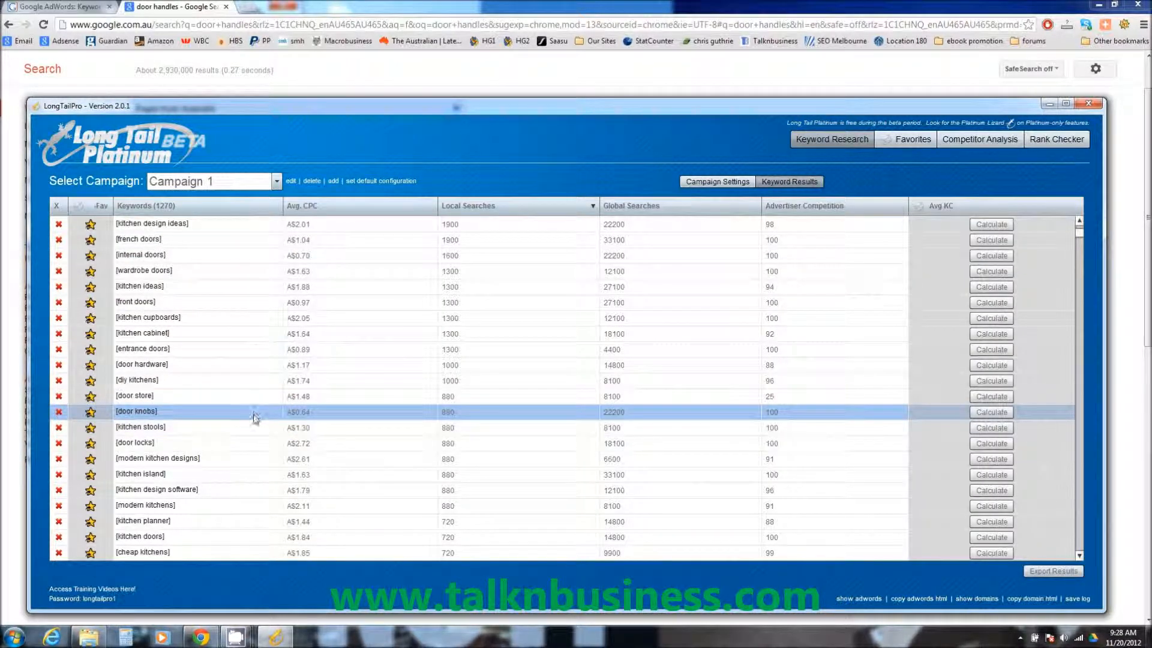
{"action": "scroll", "coordinate": [258, 434], "scroll_direction": "down", "scroll_amount": 1}
{"action": "scroll", "coordinate": [260, 436], "scroll_direction": "down", "scroll_amount": 2}
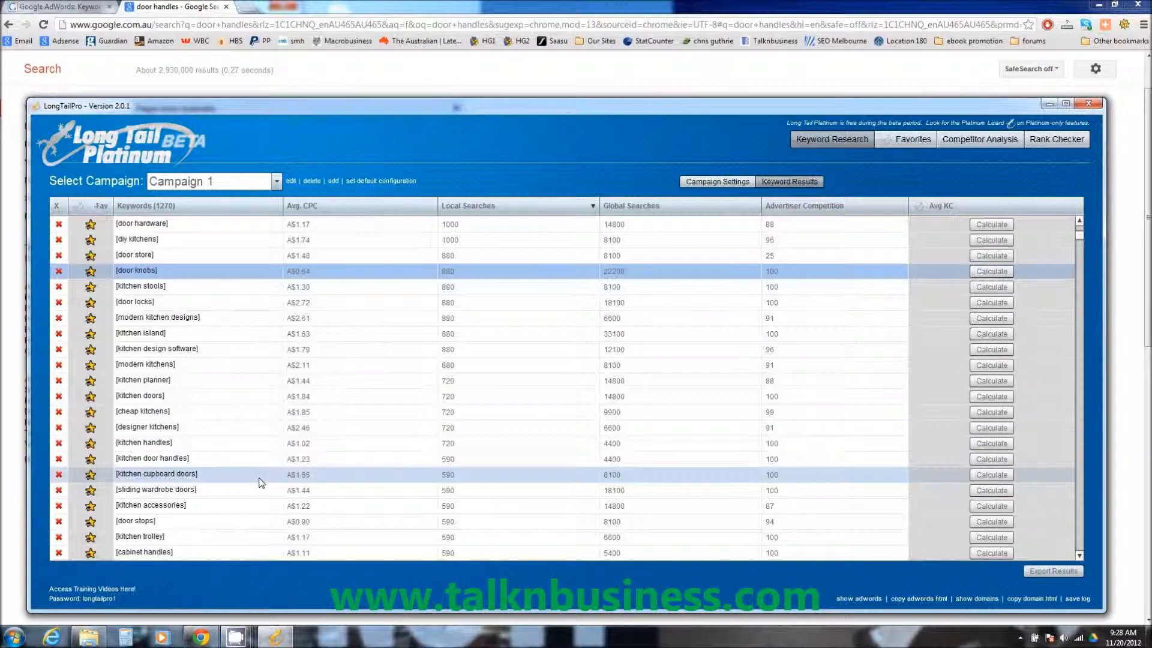
{"action": "scroll", "coordinate": [261, 480], "scroll_direction": "down", "scroll_amount": 4}
{"action": "scroll", "coordinate": [261, 483], "scroll_direction": "down", "scroll_amount": 1}
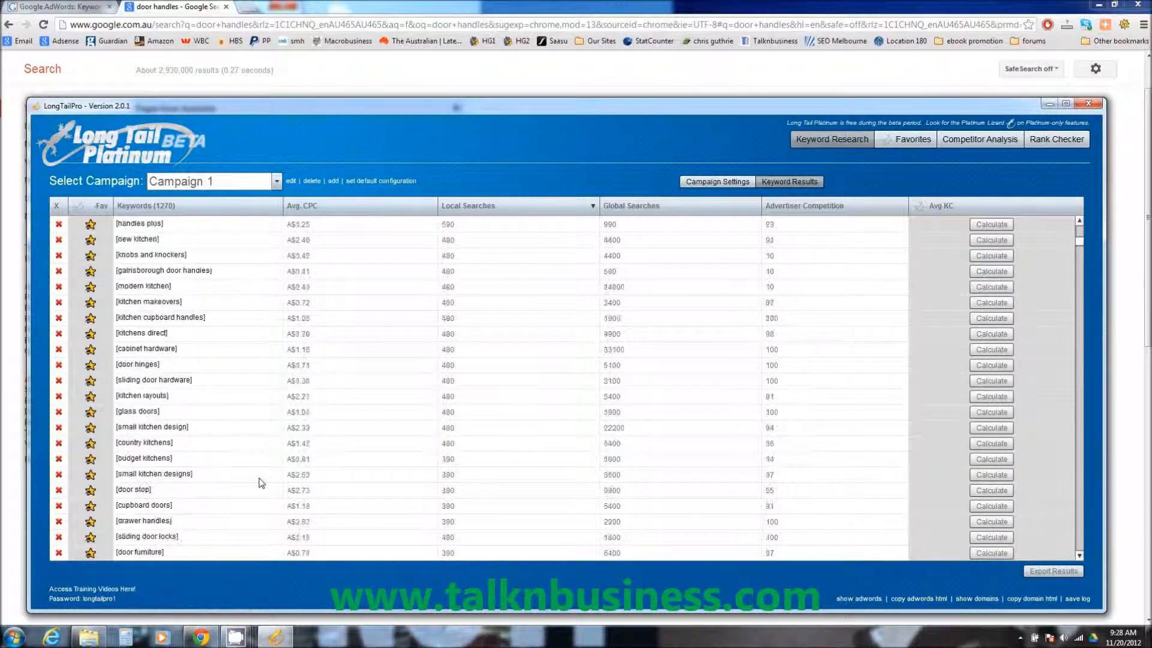
{"action": "scroll", "coordinate": [261, 483], "scroll_direction": "up", "scroll_amount": 6}
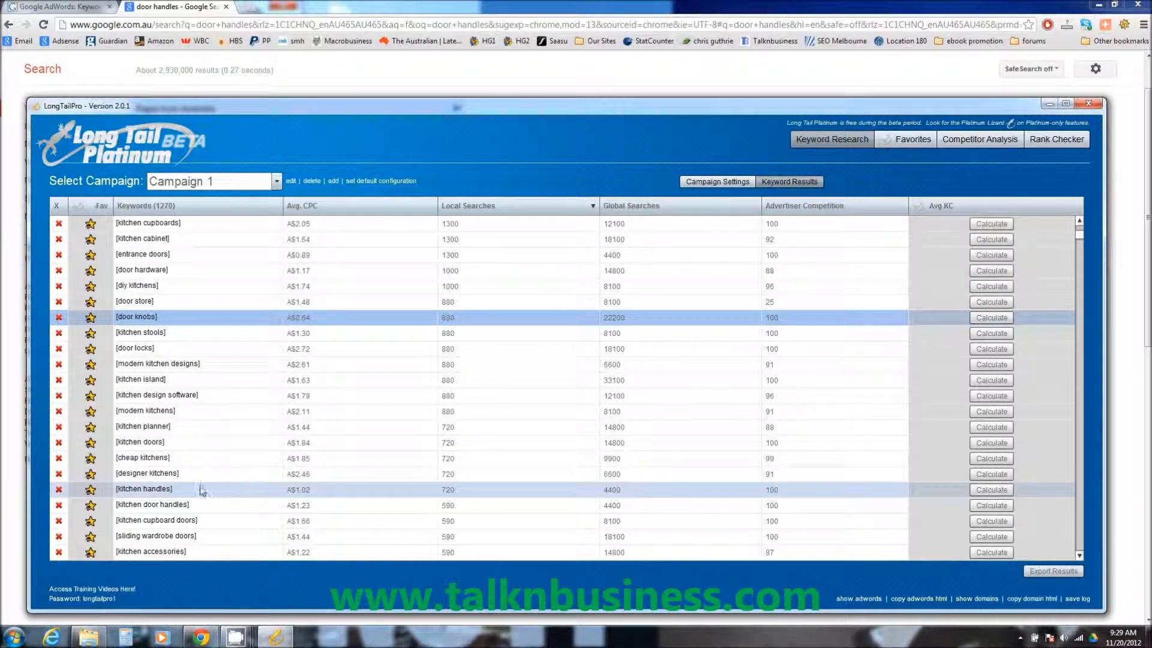
Analyse the Australian competitors for the lower-volume keyword "door handle", and widen the URL column and narrow the Title column of the competitor table.
{"action": "scroll", "coordinate": [201, 489], "scroll_direction": "down", "scroll_amount": 3}
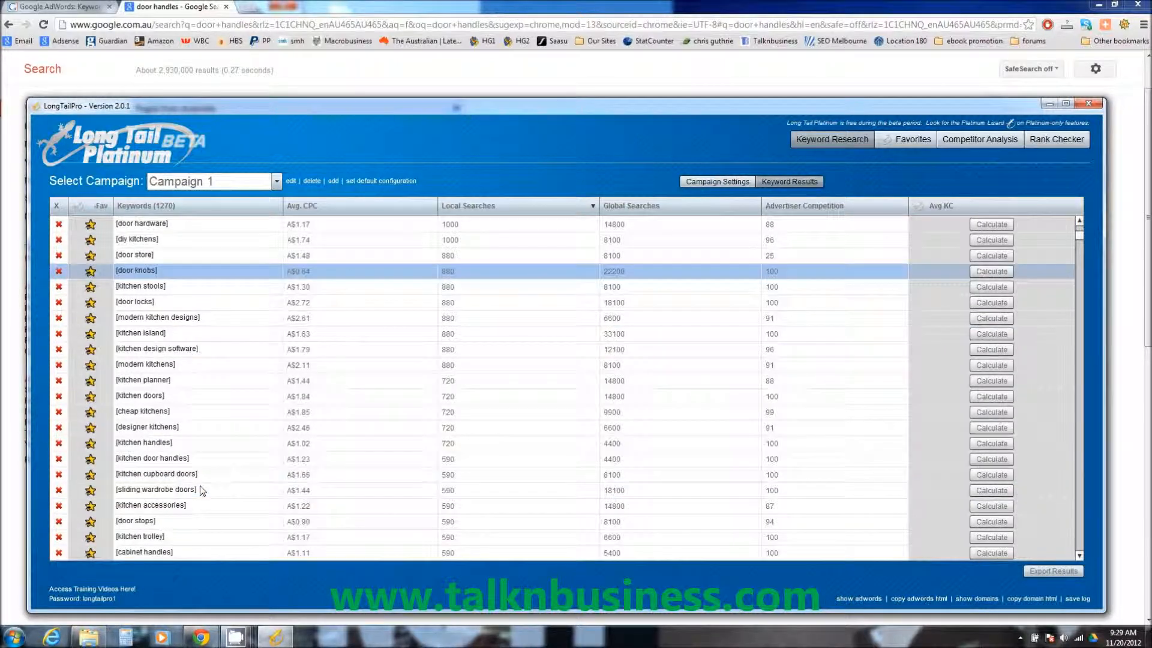
{"action": "scroll", "coordinate": [201, 489], "scroll_direction": "down", "scroll_amount": 4}
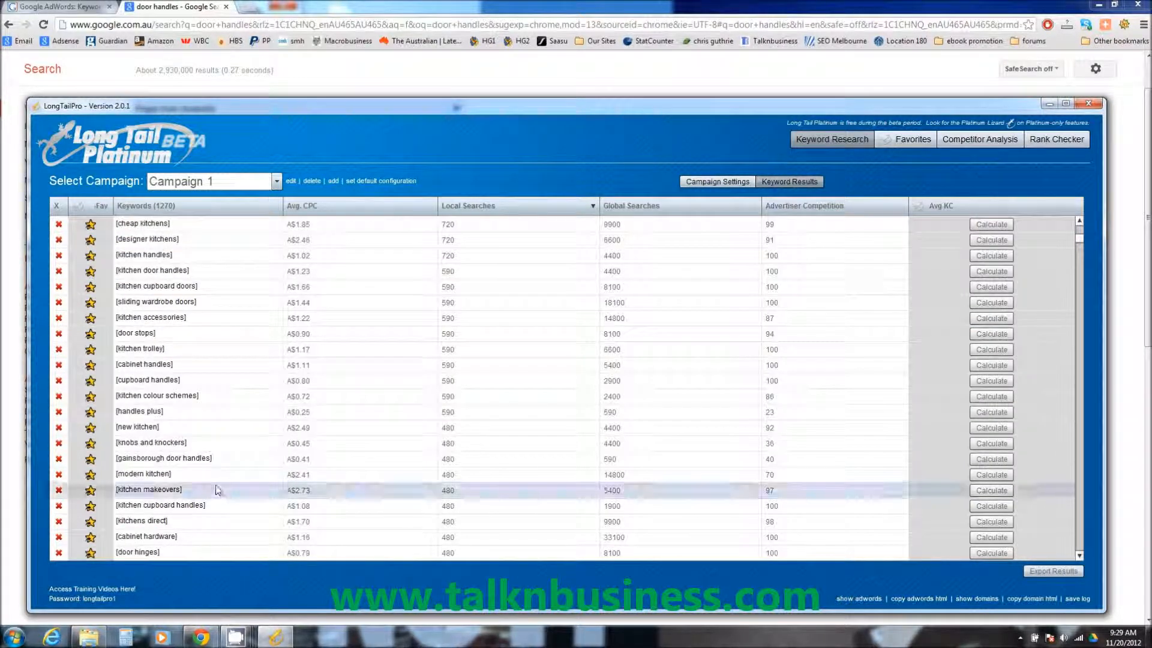
{"action": "scroll", "coordinate": [228, 491], "scroll_direction": "down", "scroll_amount": 4}
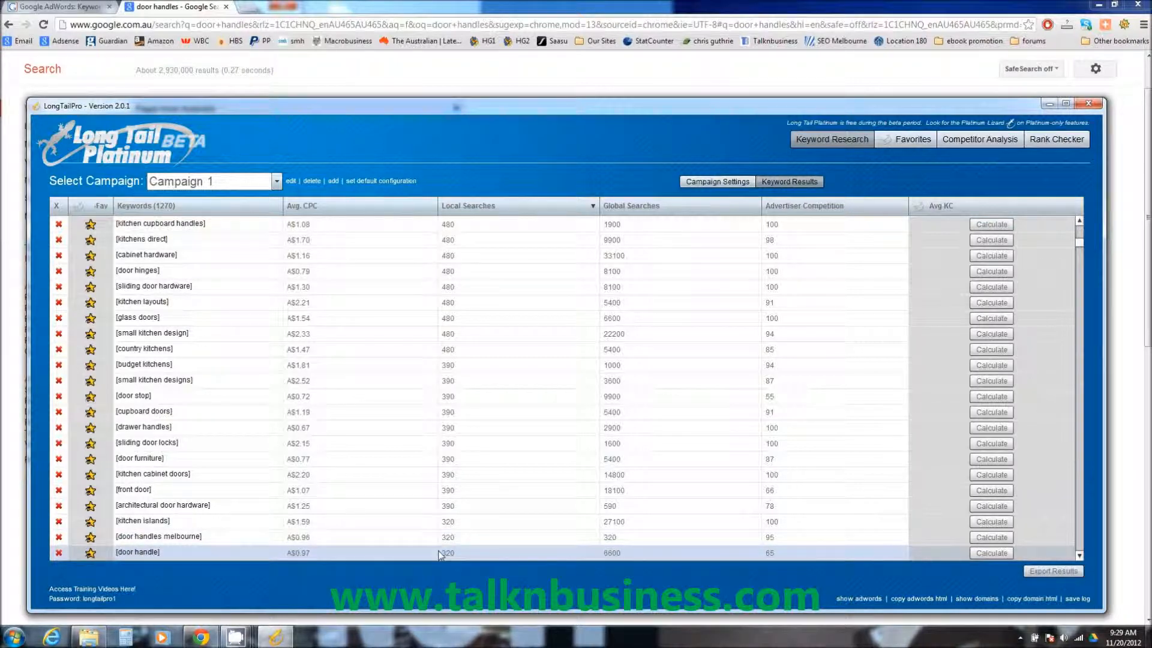
{"action": "left_click", "coordinate": [142, 552]}
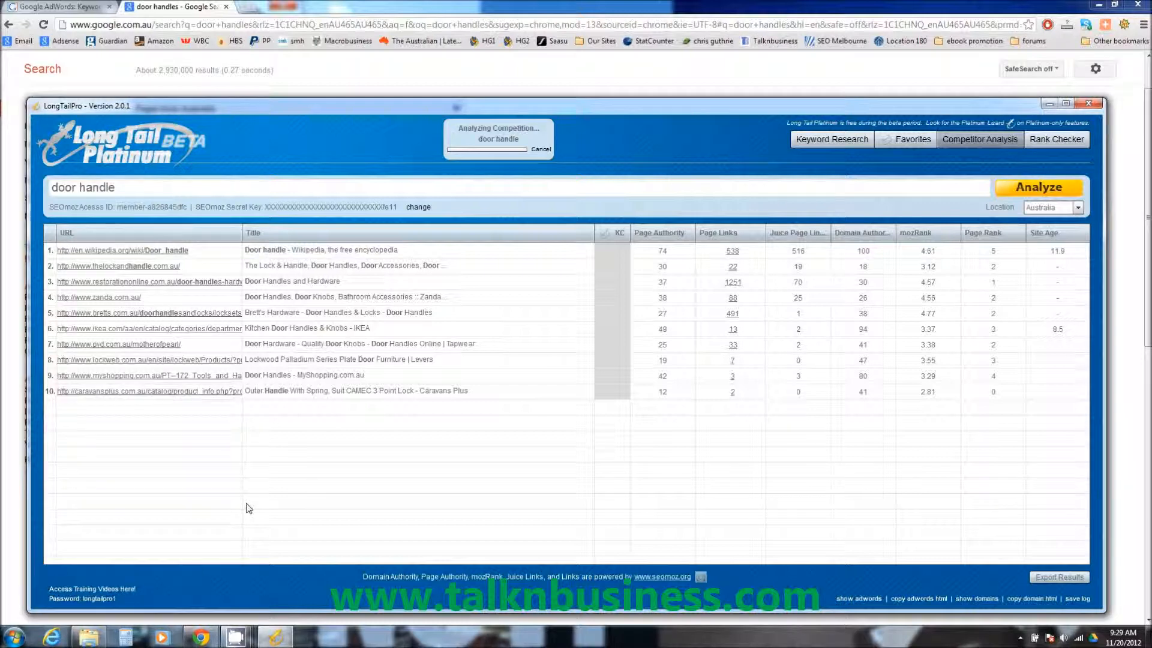
{"action": "left_click_drag", "start_coordinate": [242, 233], "coordinate": [304, 237]}
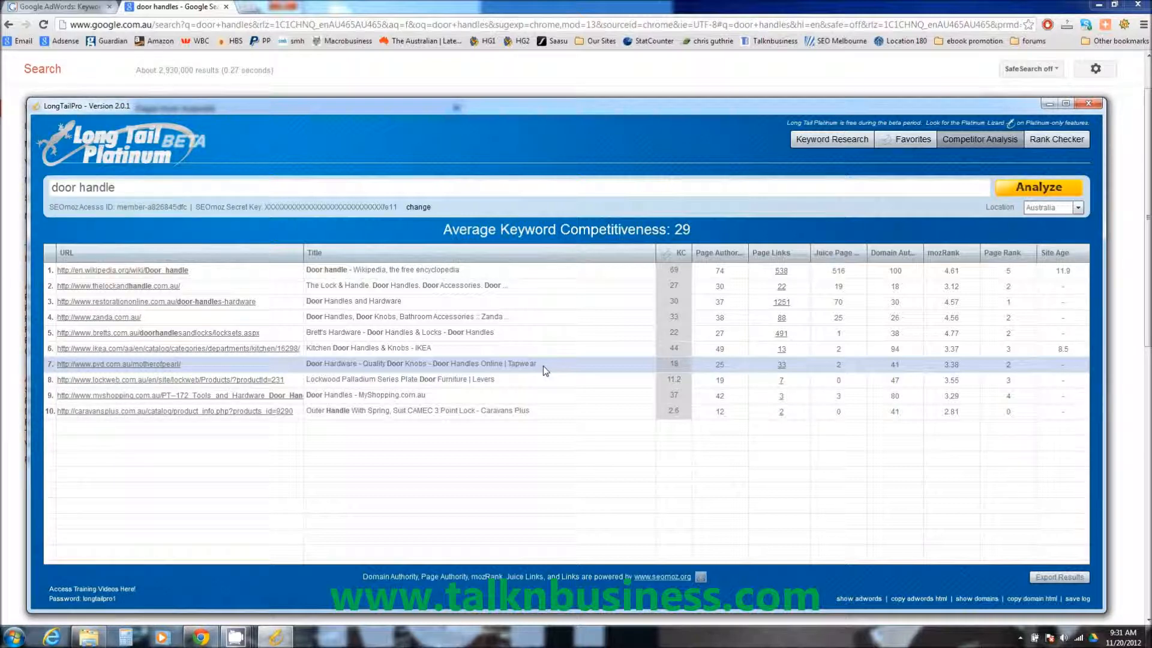
{"action": "left_click_drag", "start_coordinate": [655, 252], "coordinate": [508, 269]}
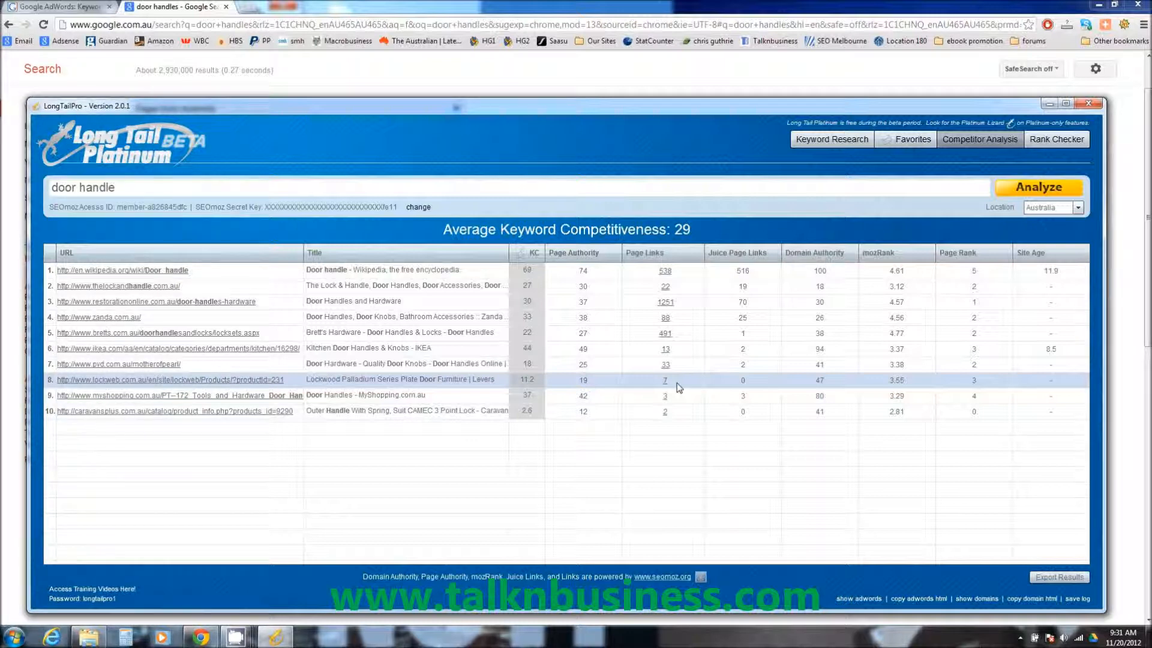
Return to the keyword results, analyse the Australian competitors for the keyword "door latch", and widen the Title column of the competitor table.
{"action": "left_click", "coordinate": [825, 141]}
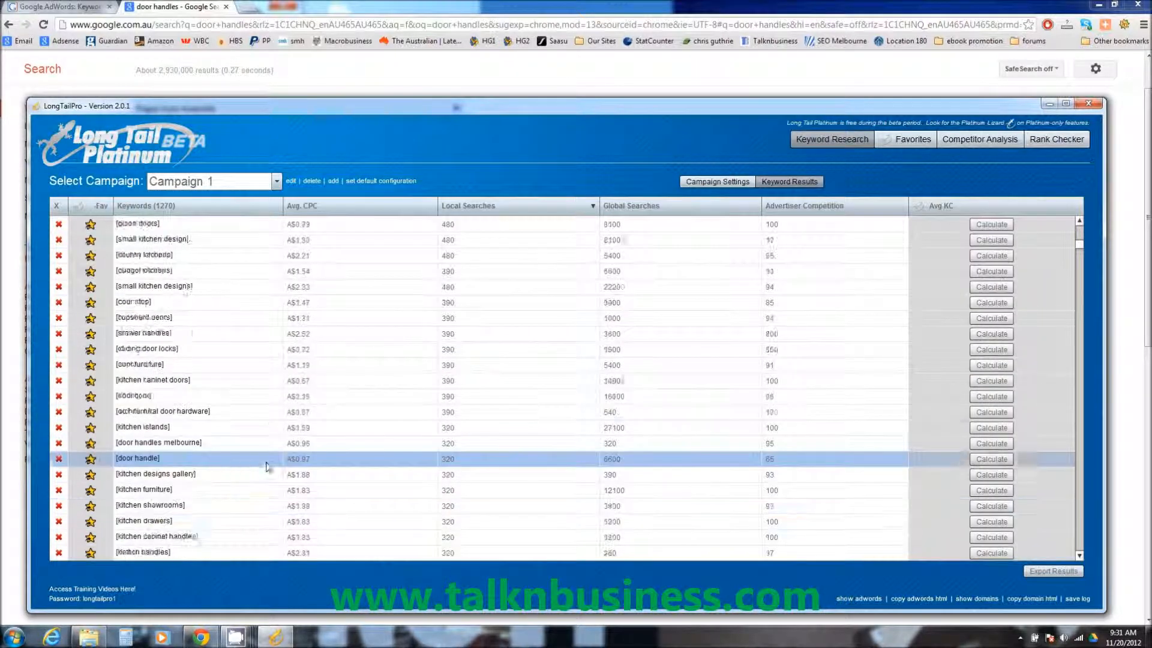
{"action": "scroll", "coordinate": [266, 466], "scroll_direction": "down", "scroll_amount": 2}
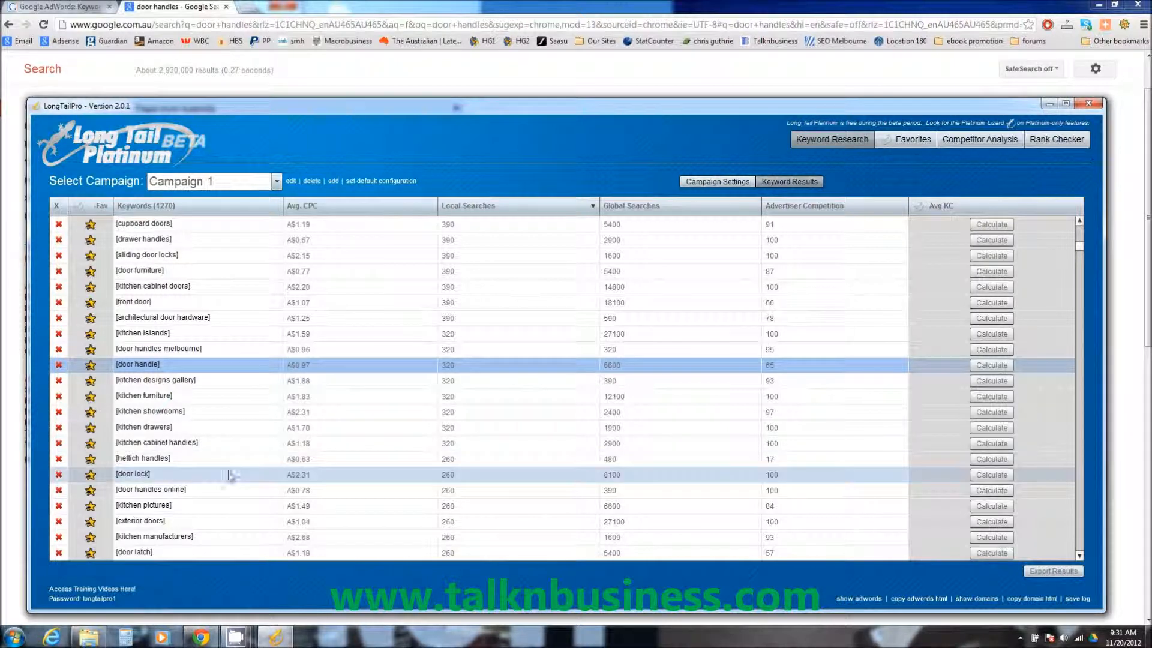
{"action": "scroll", "coordinate": [219, 479], "scroll_direction": "down", "scroll_amount": 1}
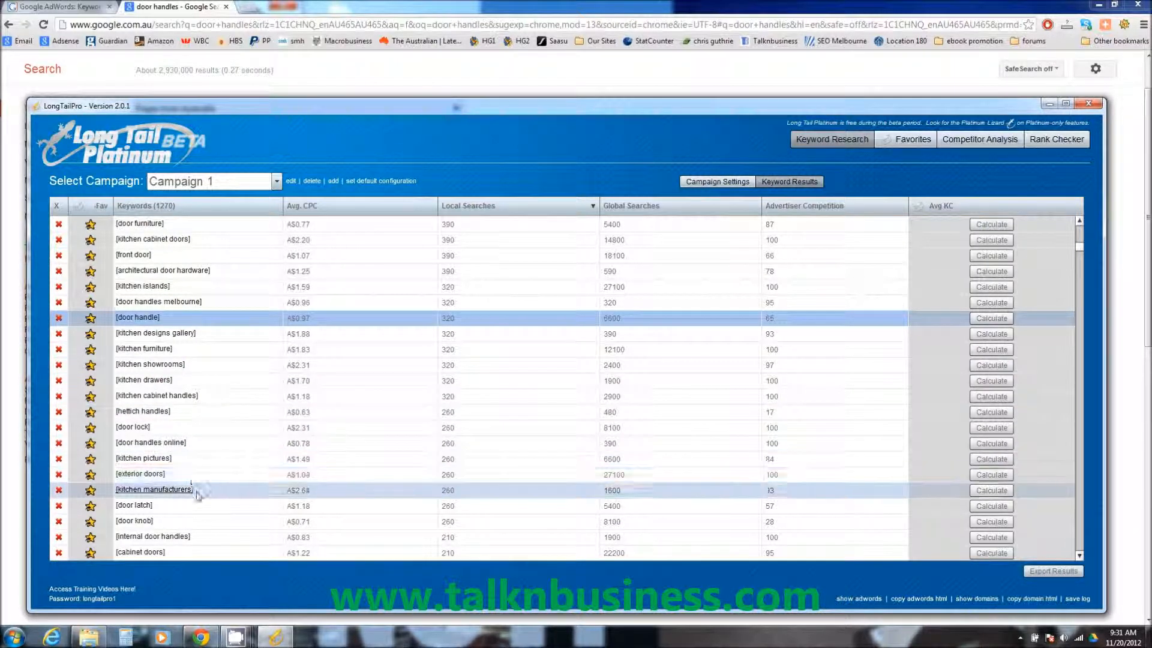
{"action": "scroll", "coordinate": [200, 507], "scroll_direction": "down", "scroll_amount": 1}
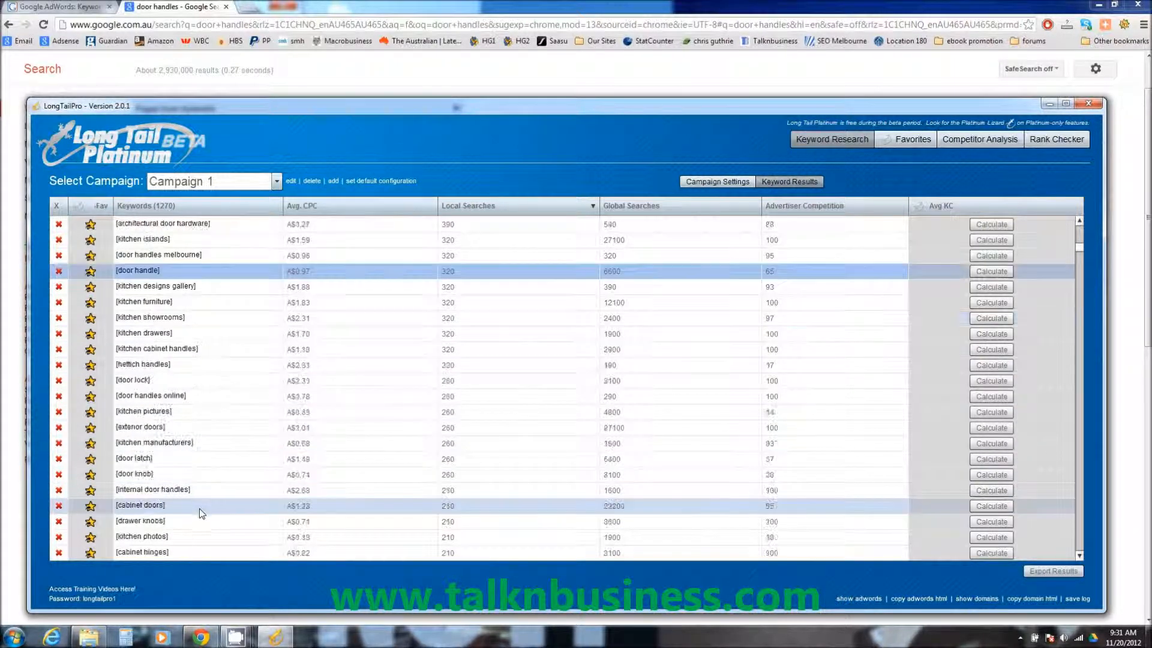
{"action": "double_click", "coordinate": [143, 459]}
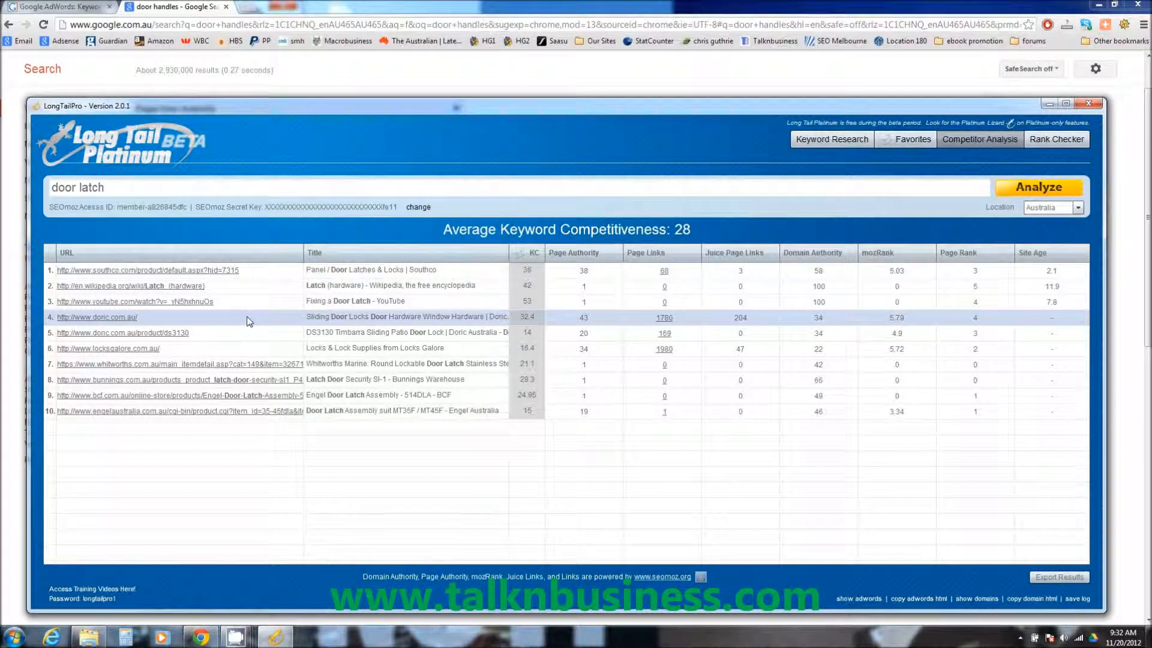
{"action": "left_click_drag", "start_coordinate": [508, 255], "coordinate": [627, 254]}
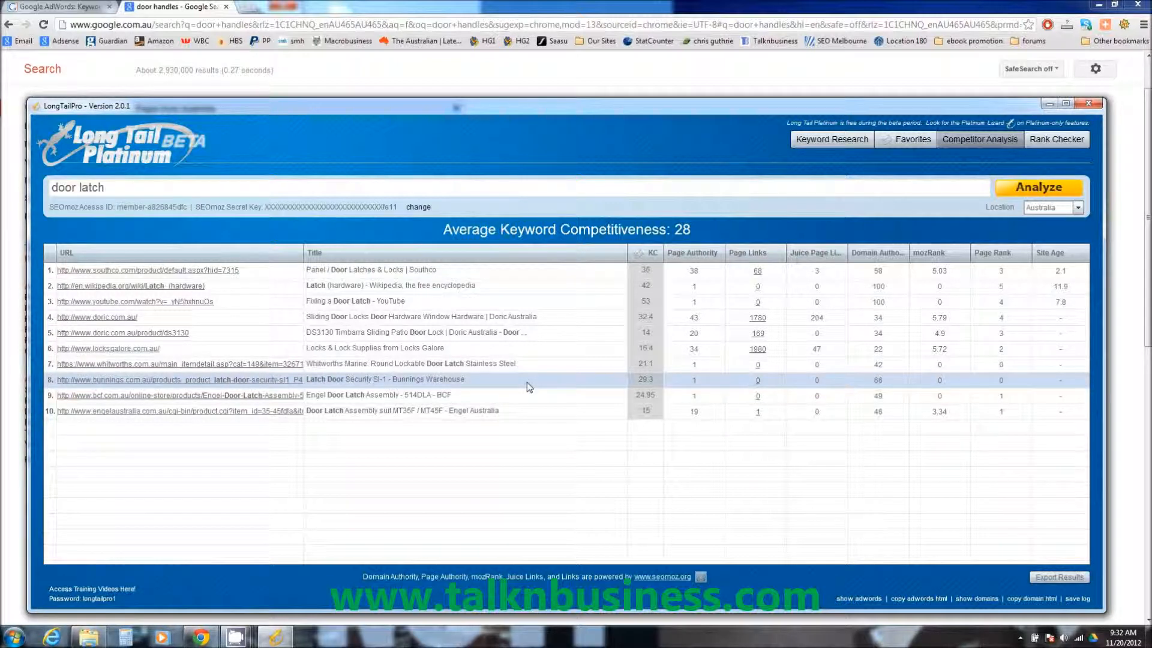
Compare the keyword results around "door latch" with its competitor analysis, ending back in the keyword results.
{"action": "left_click", "coordinate": [811, 144]}
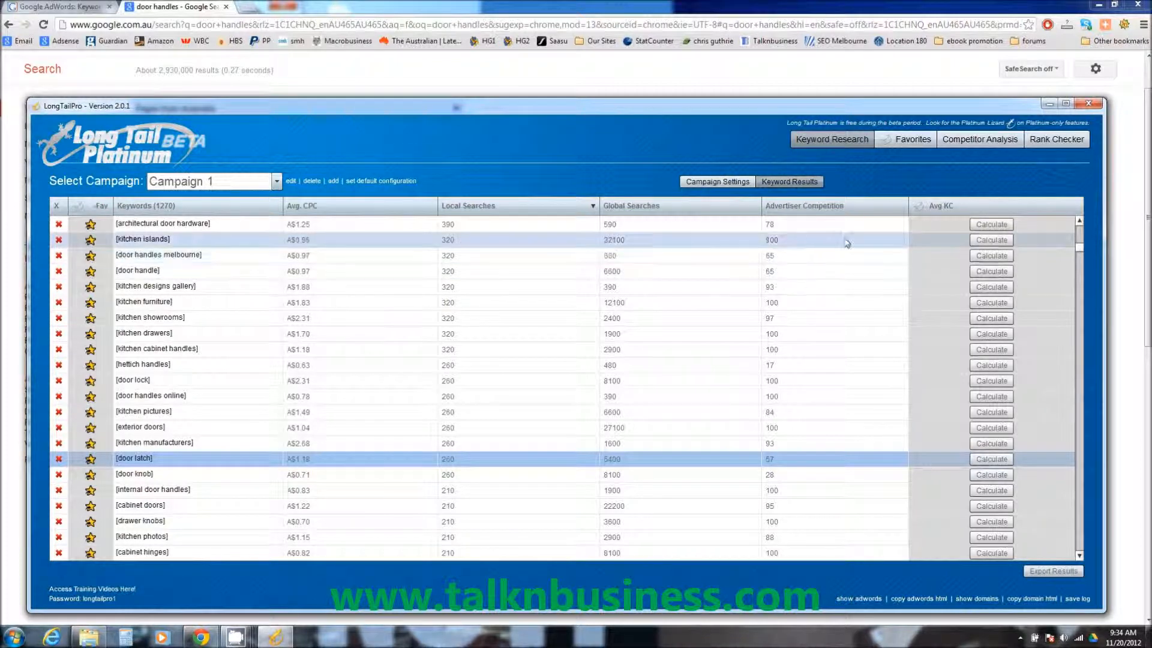
{"action": "left_click", "coordinate": [962, 139]}
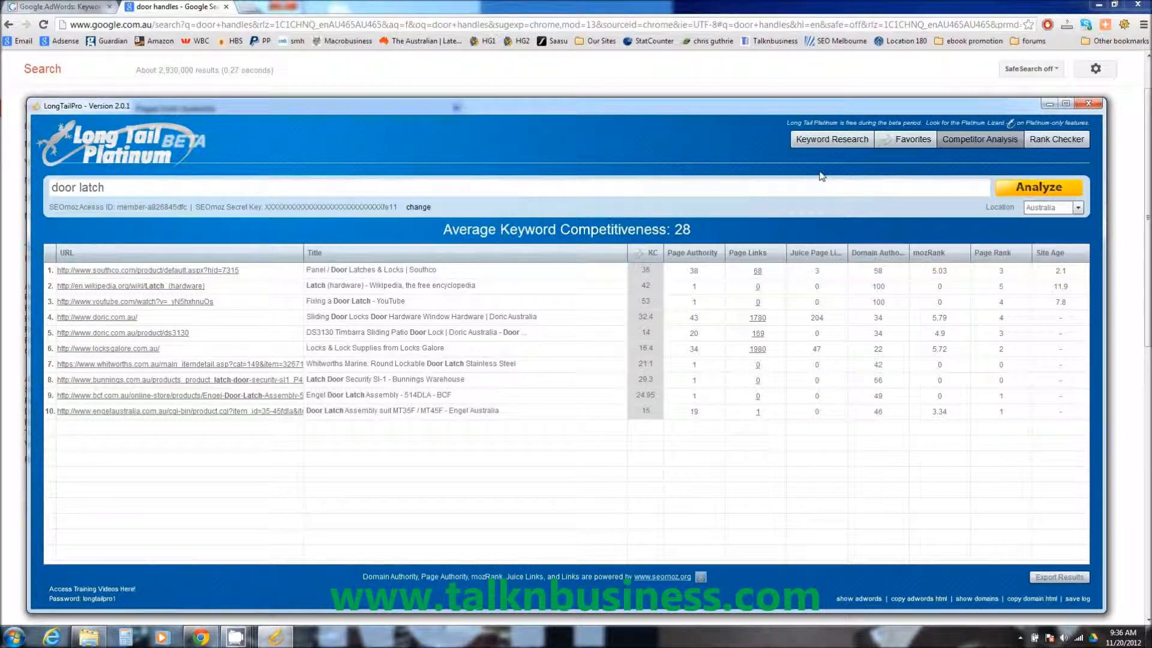
{"action": "left_click", "coordinate": [832, 139]}
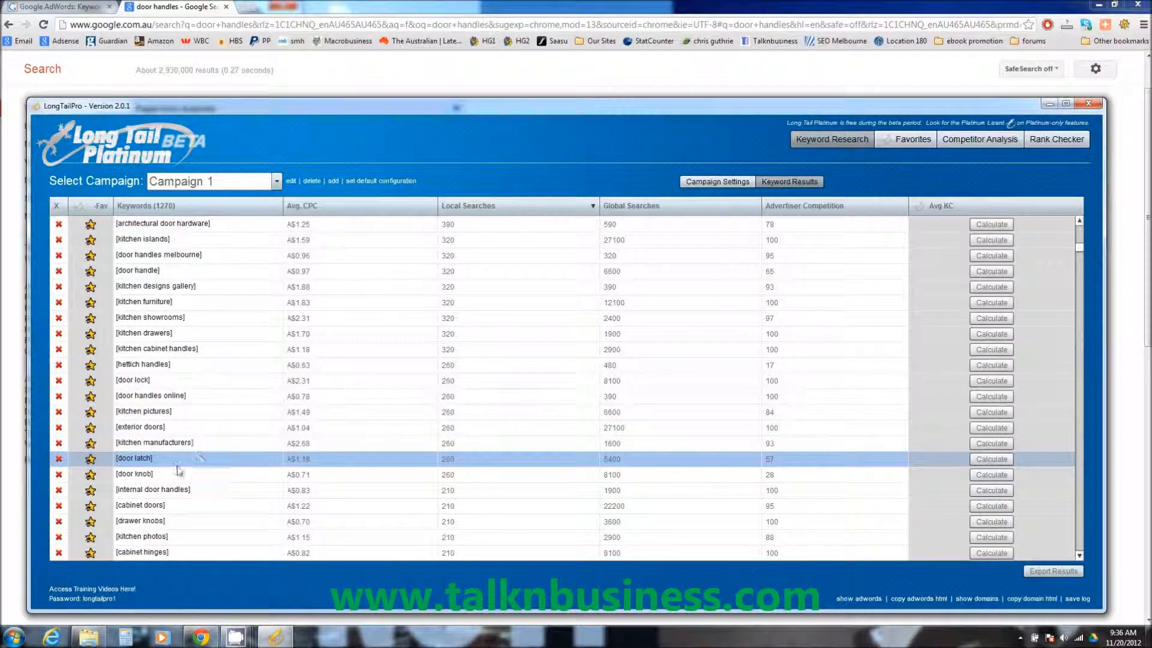